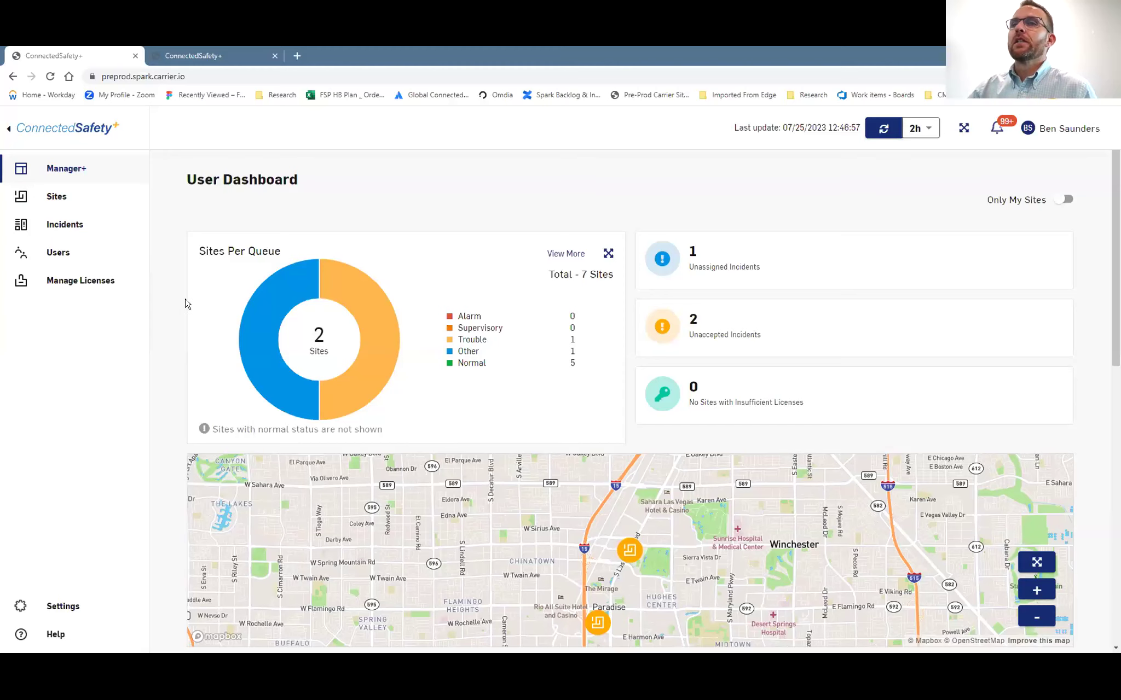
scroll(177, 314, "down", 1)
scroll(176, 314, "down", 1)
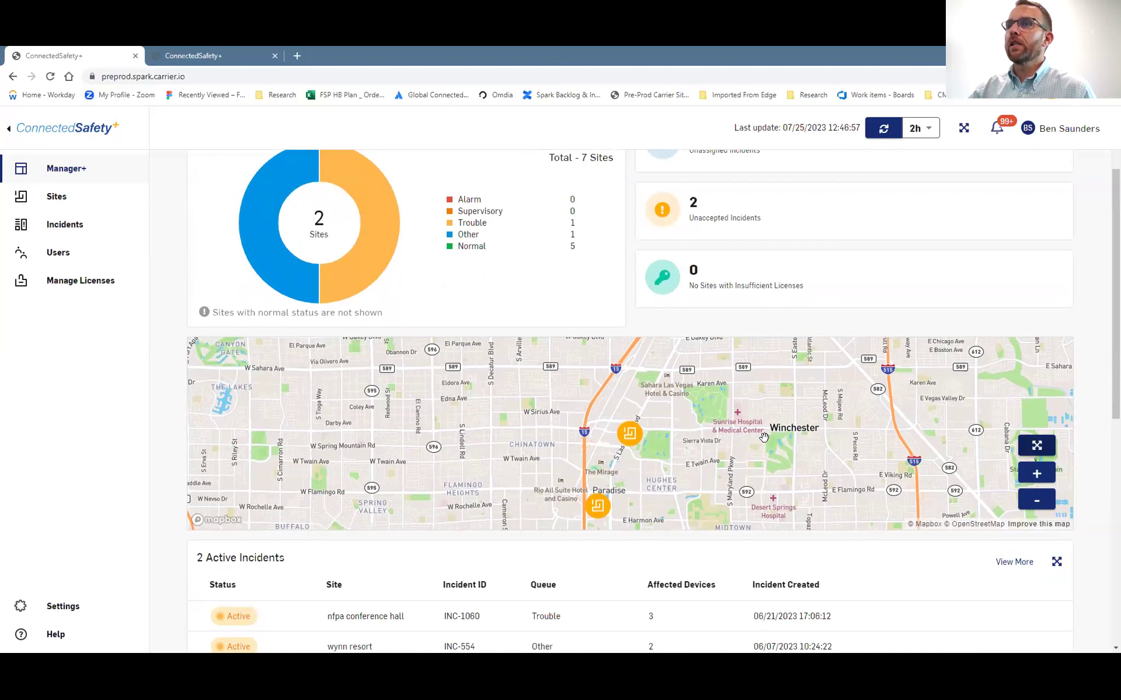
left_click(552, 485)
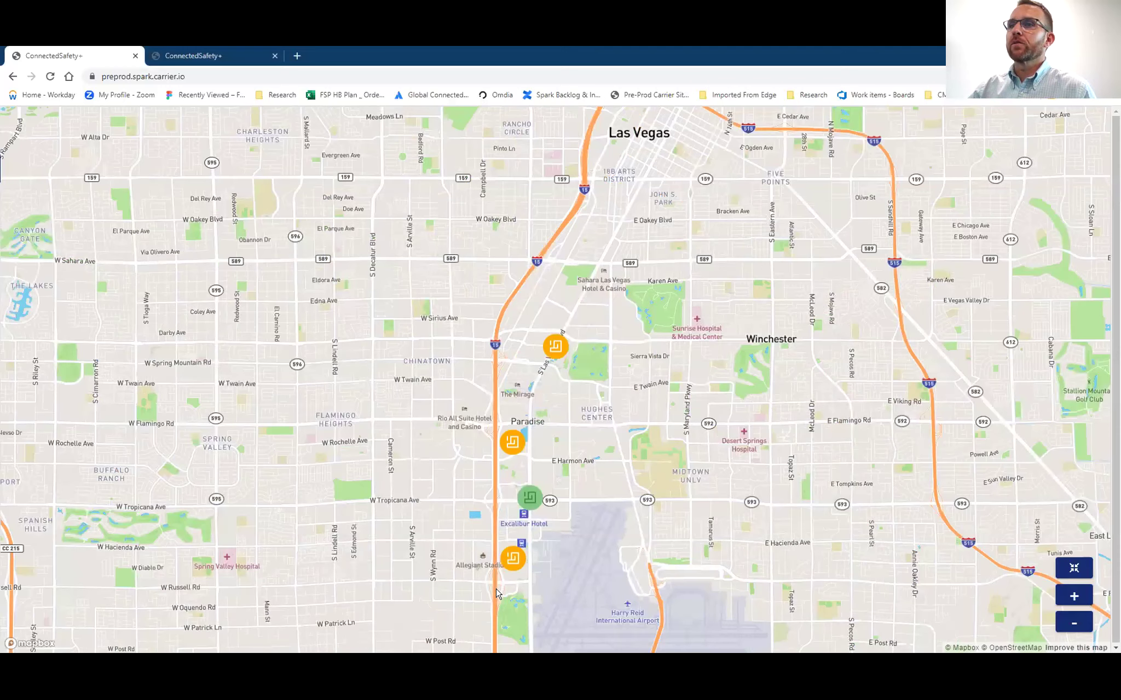
left_click(502, 431)
left_click(501, 430)
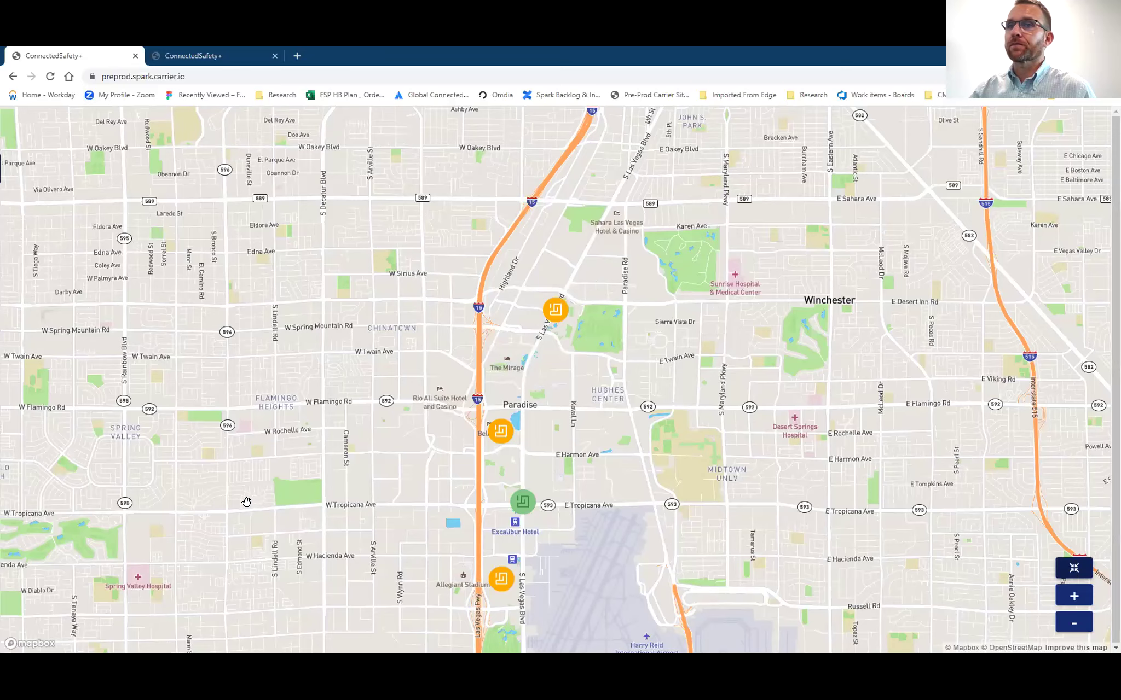
key("Escape")
scroll(249, 509, "down", 1)
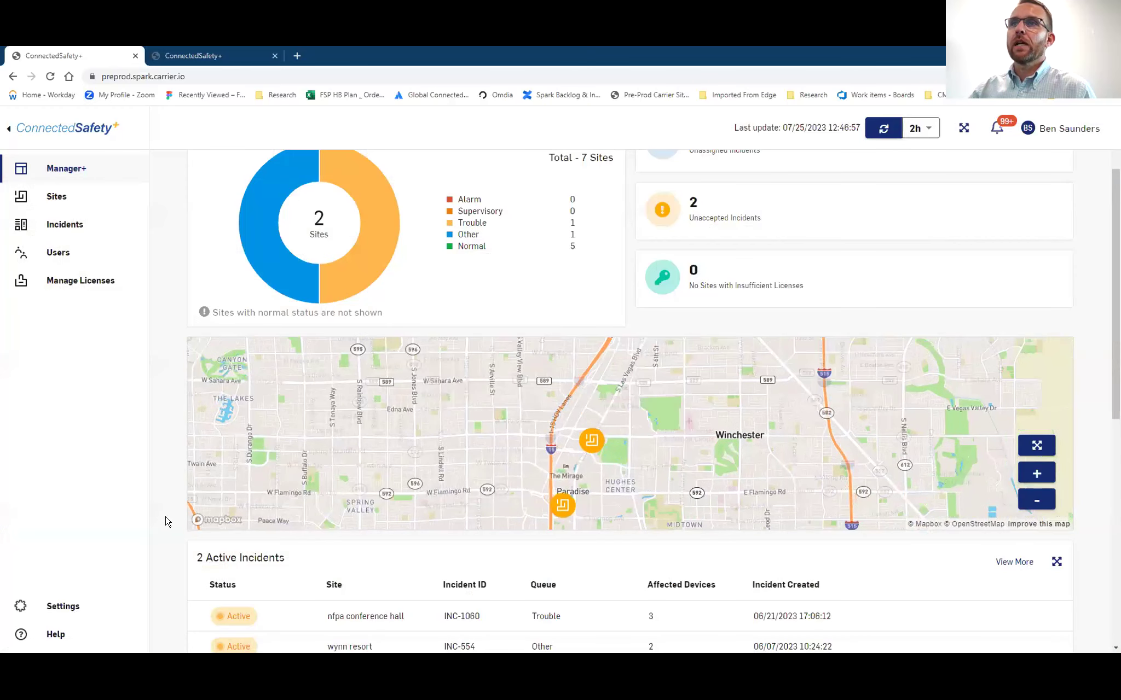
scroll(167, 522, "down", 5)
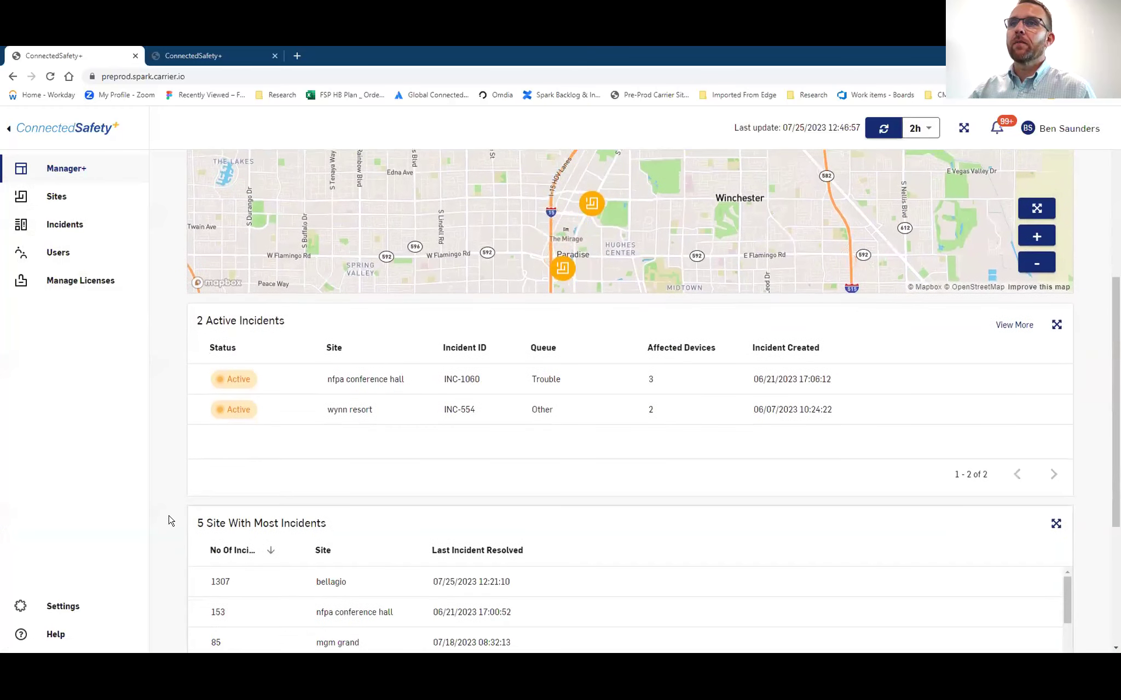
Review the dashboard tables, then bring up the Sites page listing all 7 sites with their counts
scroll(170, 520, "down", 2)
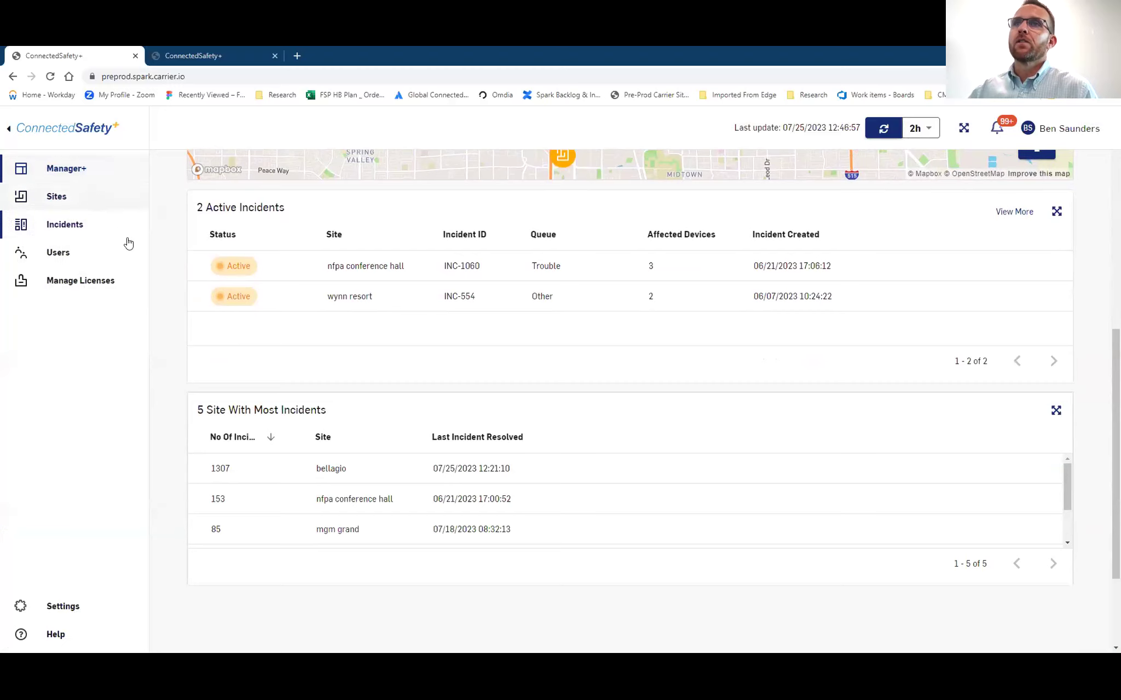
scroll(178, 268, "up", 8)
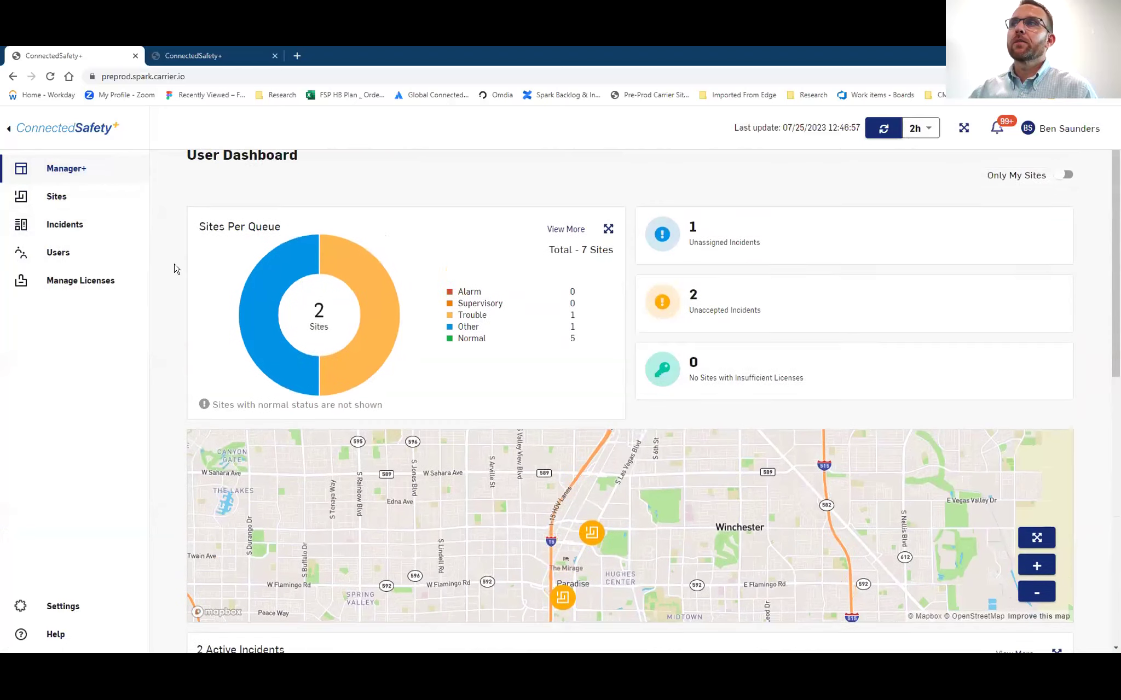
scroll(175, 268, "up", 1)
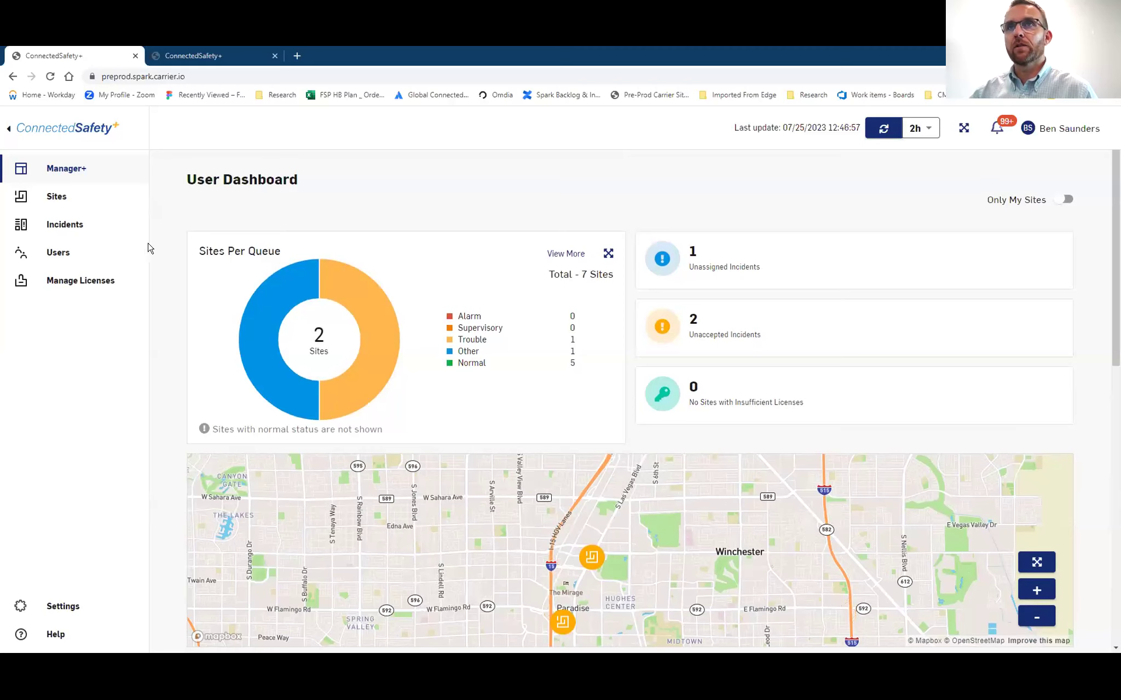
left_click(66, 205)
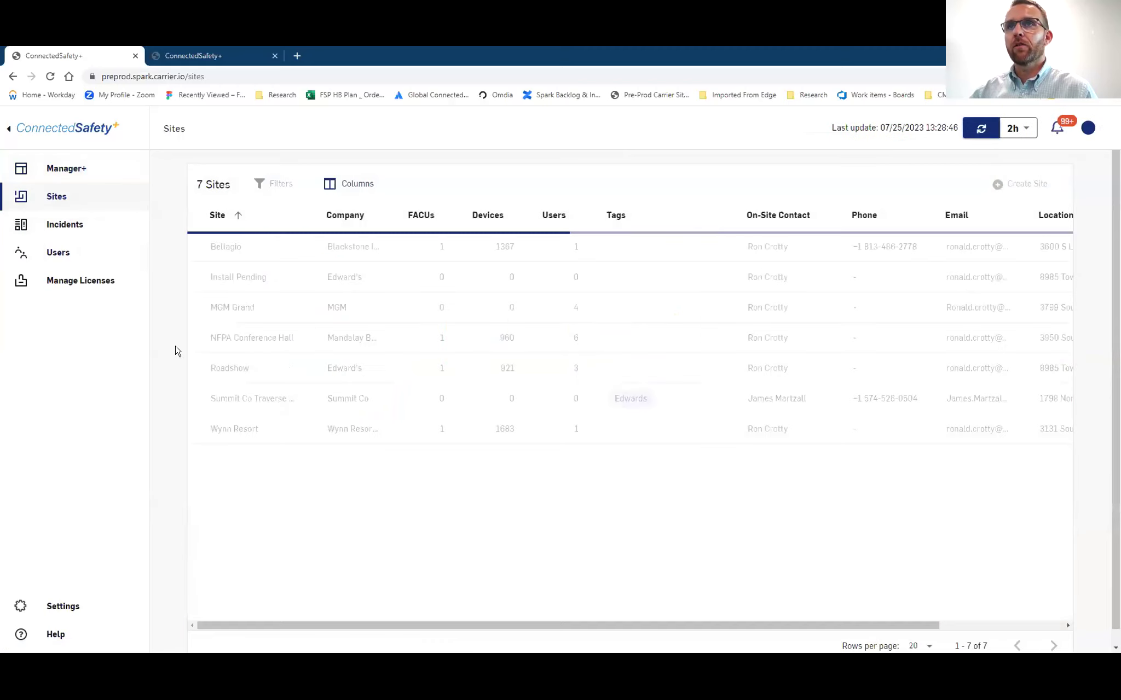
Open NFPA Conference Hall and review its top incident devices, 68 device types and events heatmap
left_click(240, 339)
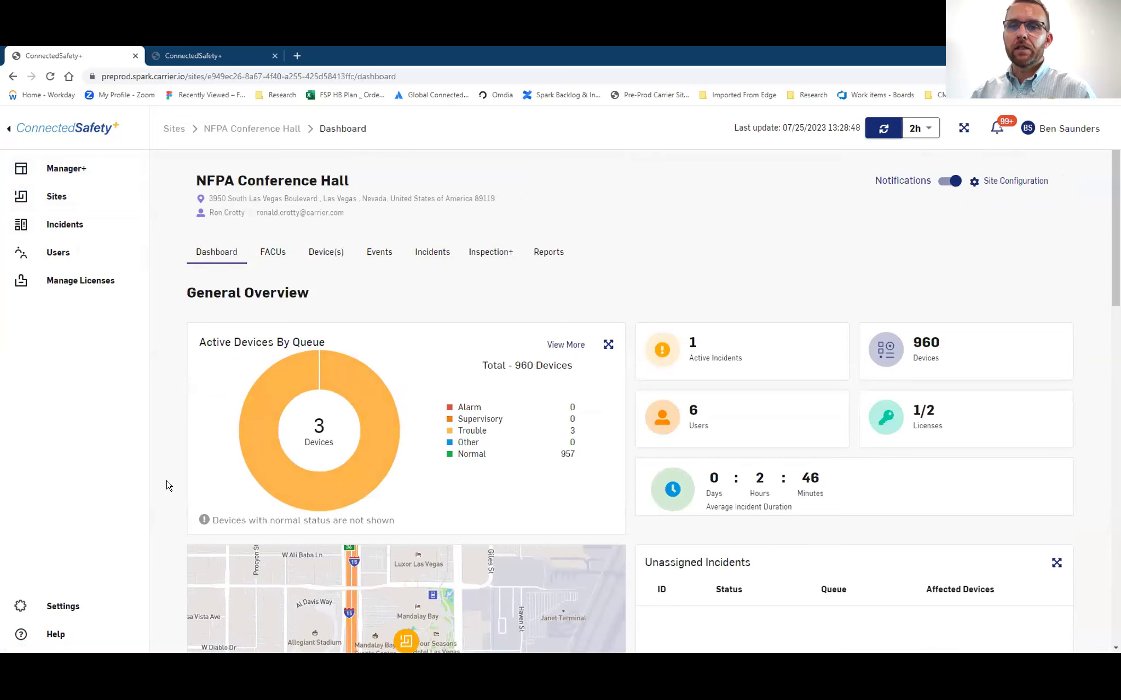
scroll(171, 482, "down", 1)
scroll(170, 482, "down", 2)
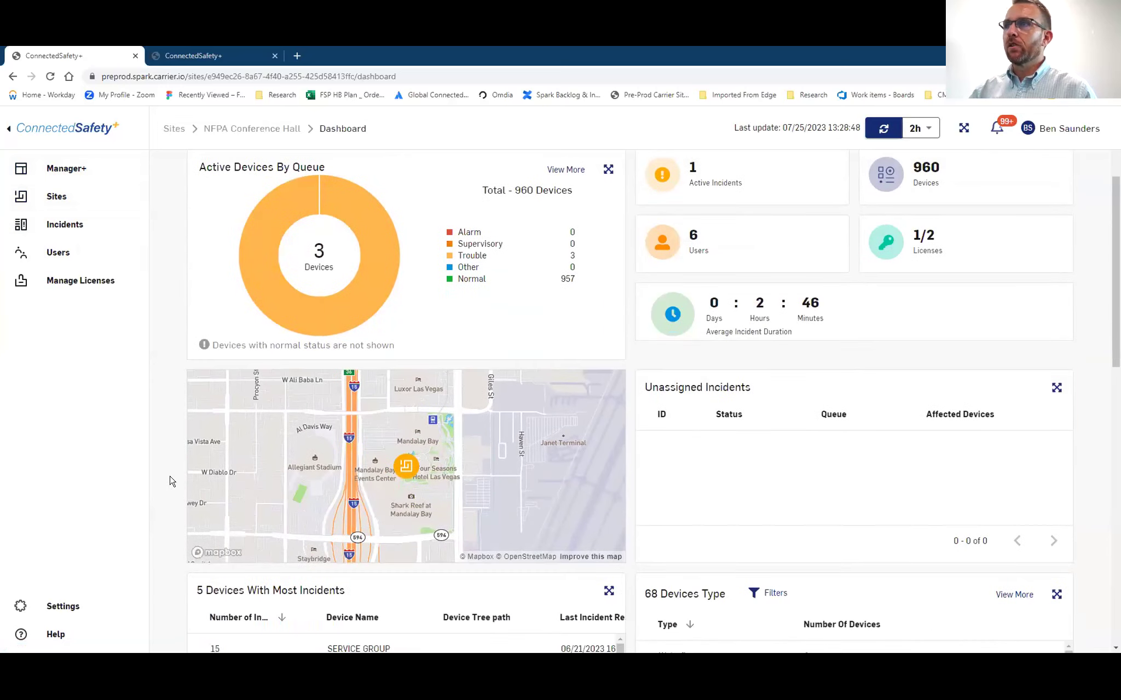
scroll(171, 481, "down", 5)
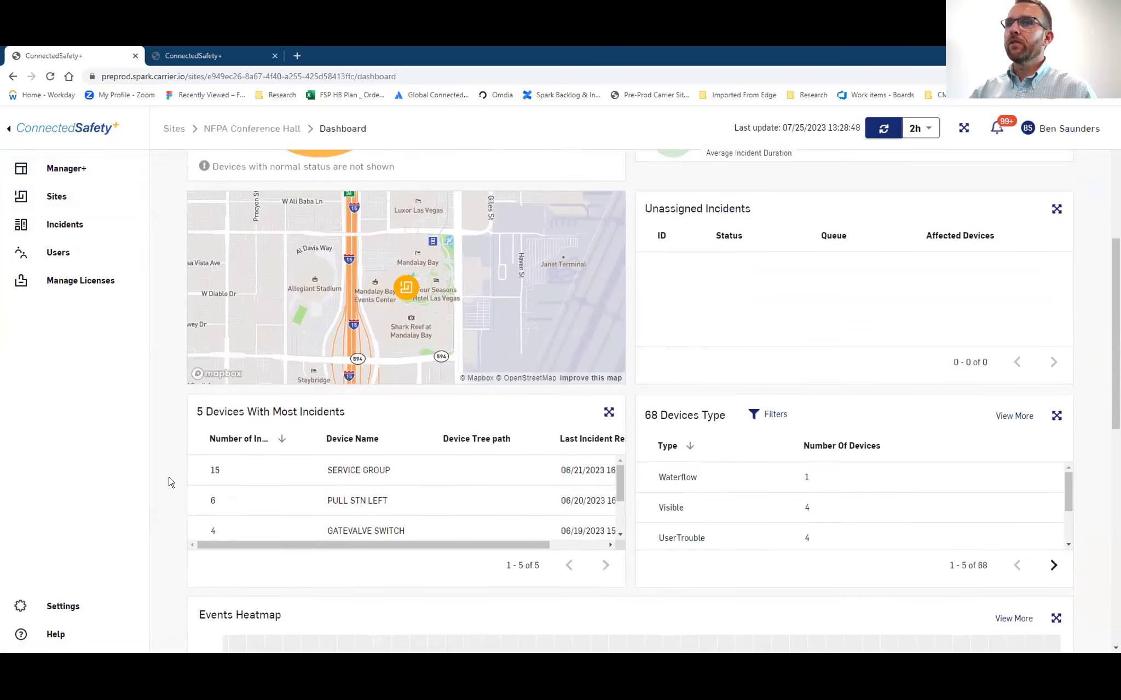
scroll(170, 481, "down", 1)
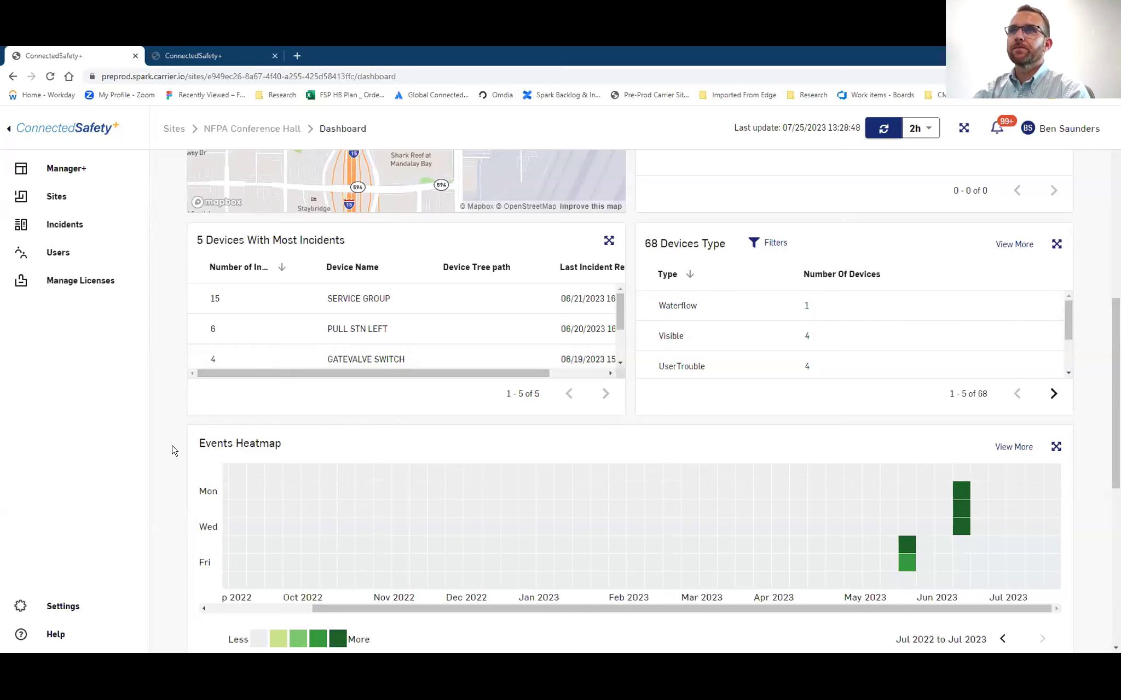
scroll(177, 450, "down", 1)
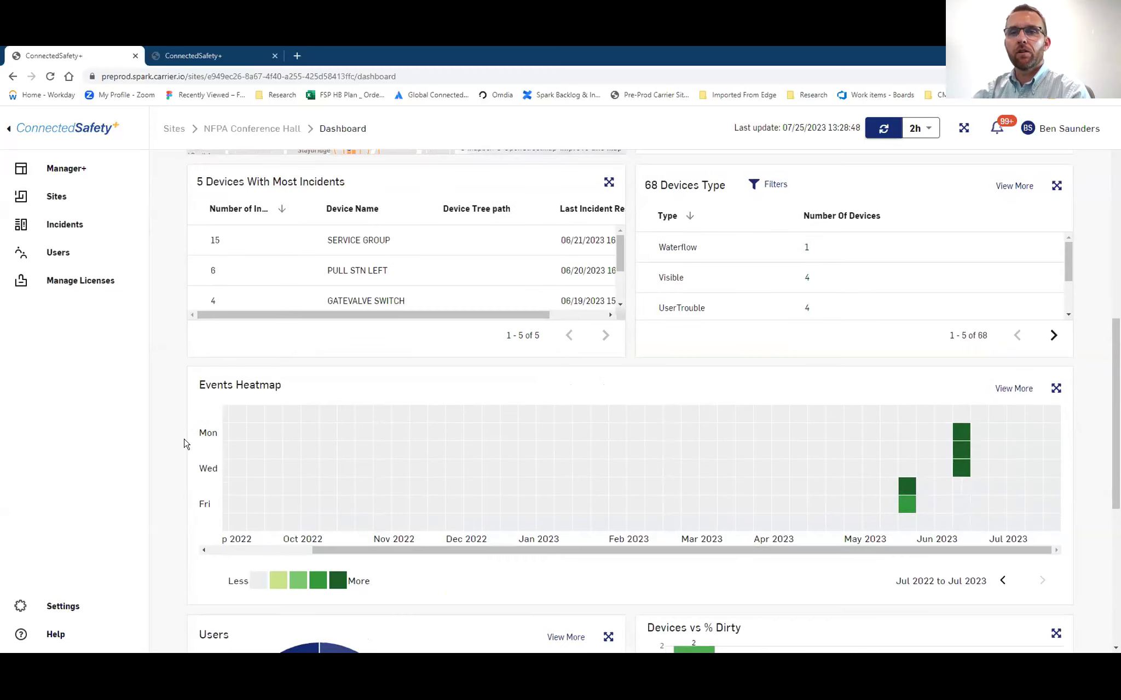
left_click(202, 60)
On the Roadshow dashboard, view the Events Heatmap enlarged, then close it
scroll(172, 380, "down", 9)
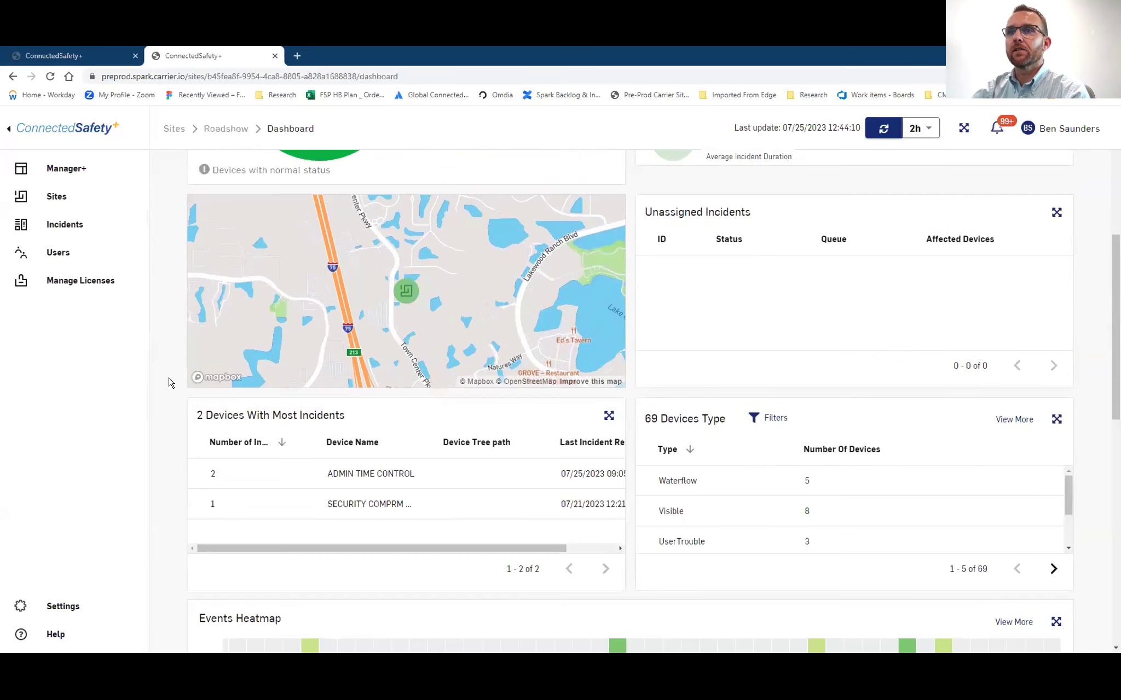
scroll(168, 385, "down", 2)
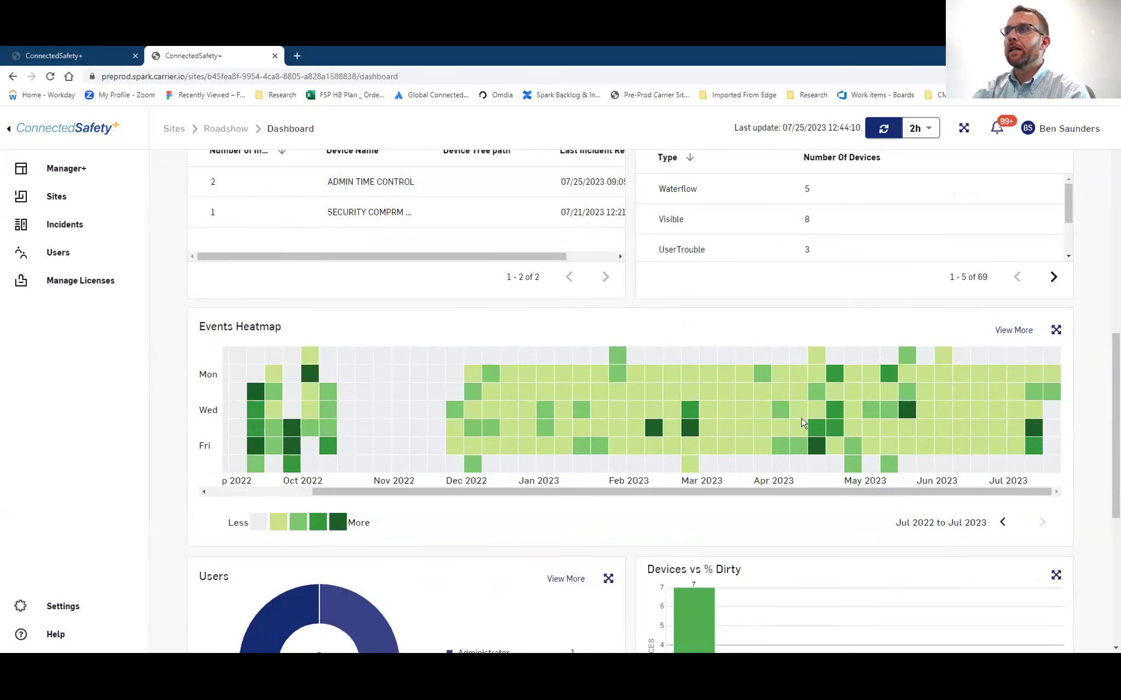
left_click(1056, 331)
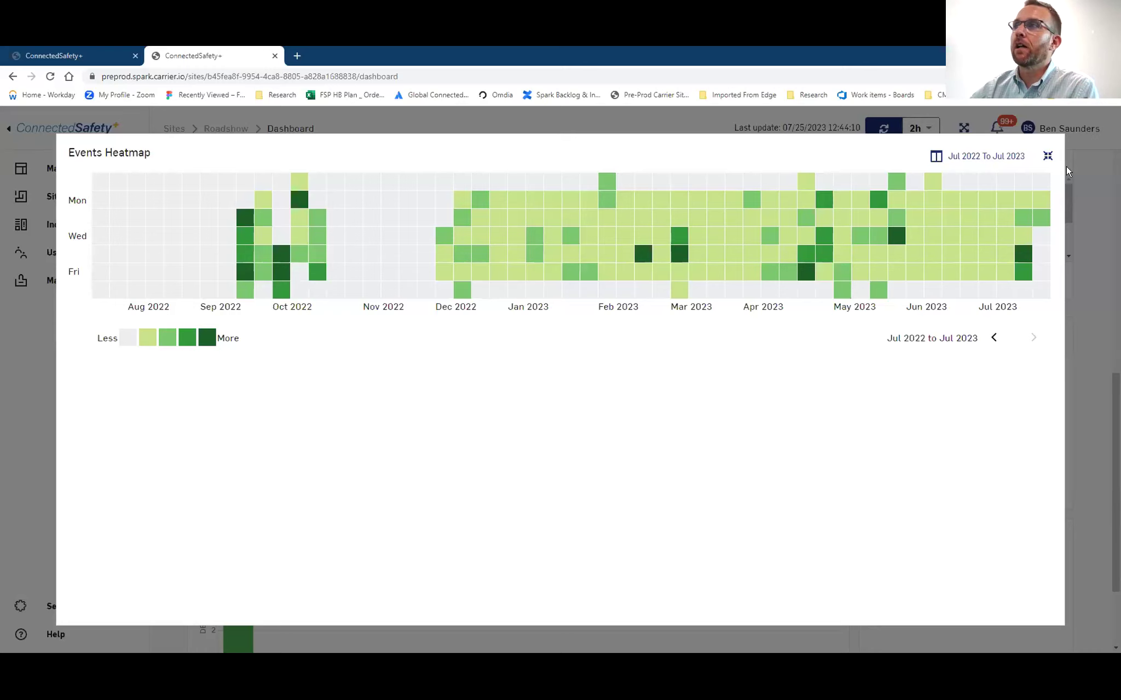
left_click(1047, 158)
View the Devices vs % Dirty chart enlarged, then close it
scroll(170, 390, "down", 4)
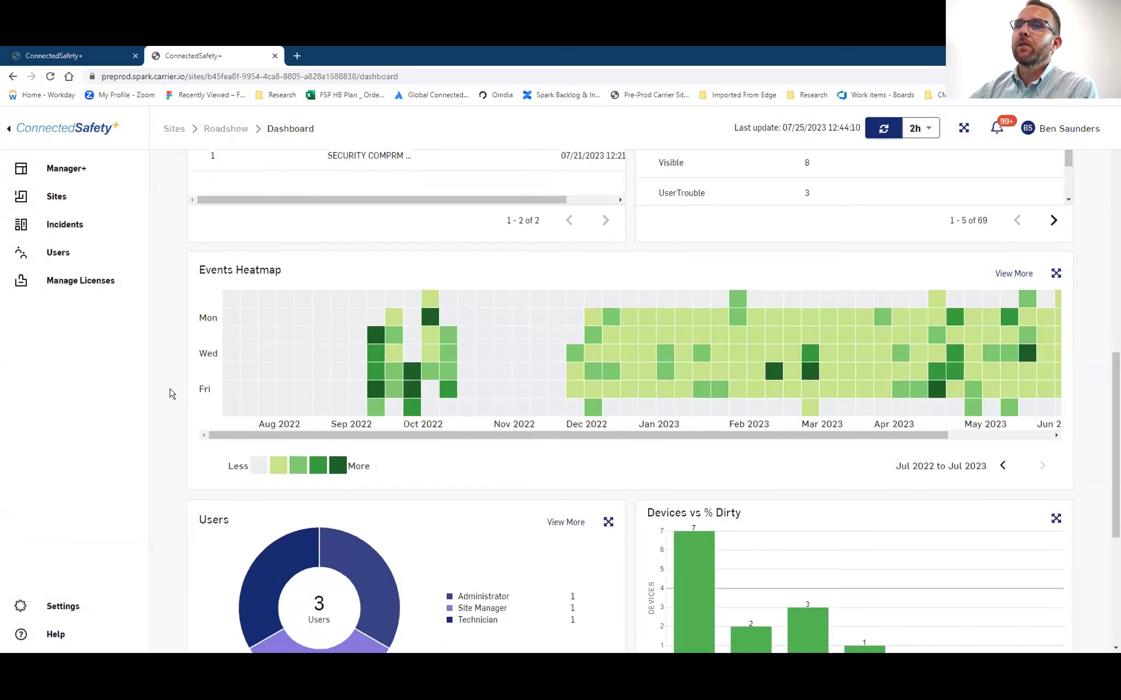
scroll(170, 391, "down", 2)
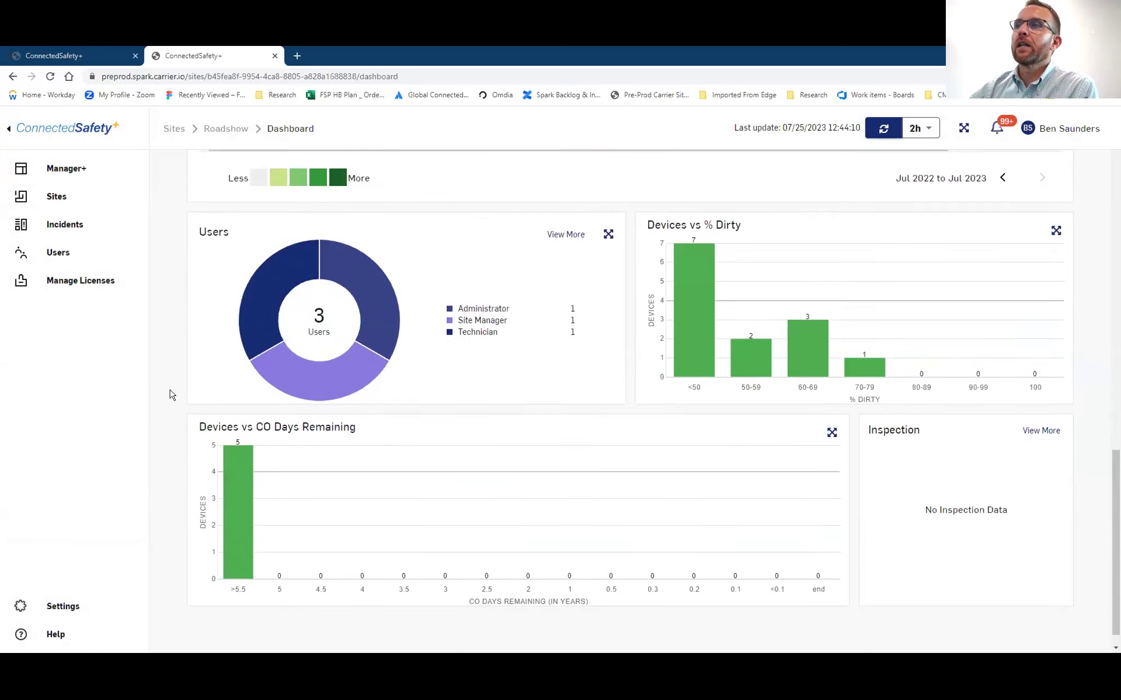
left_click(1055, 228)
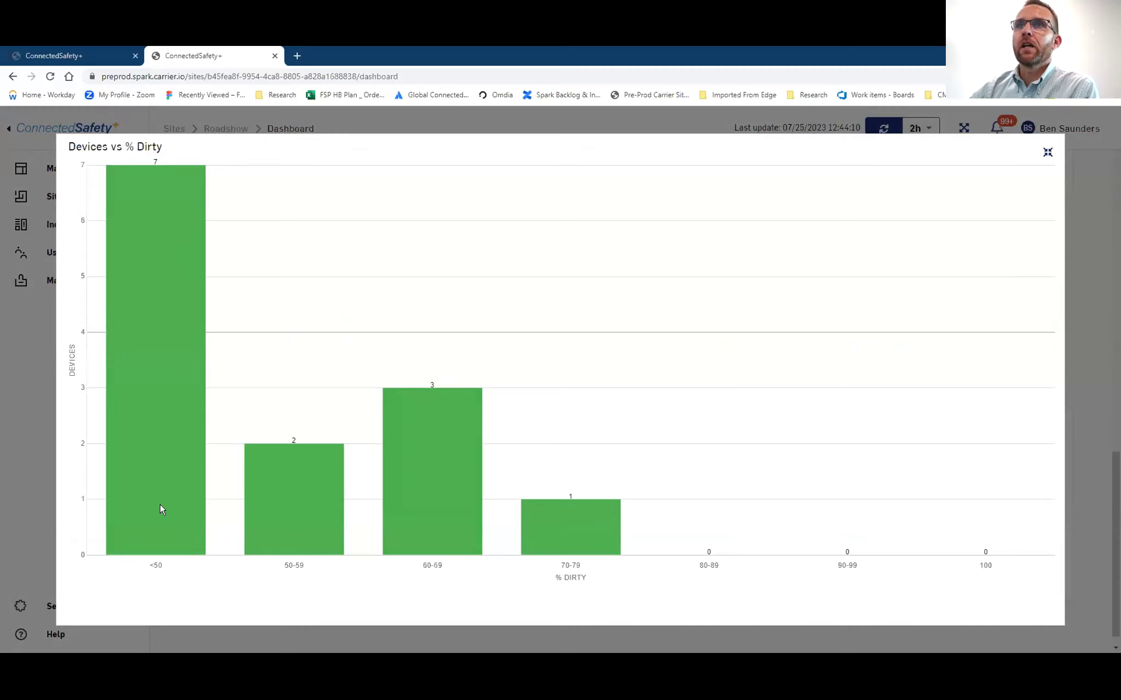
mouse_move(151, 464)
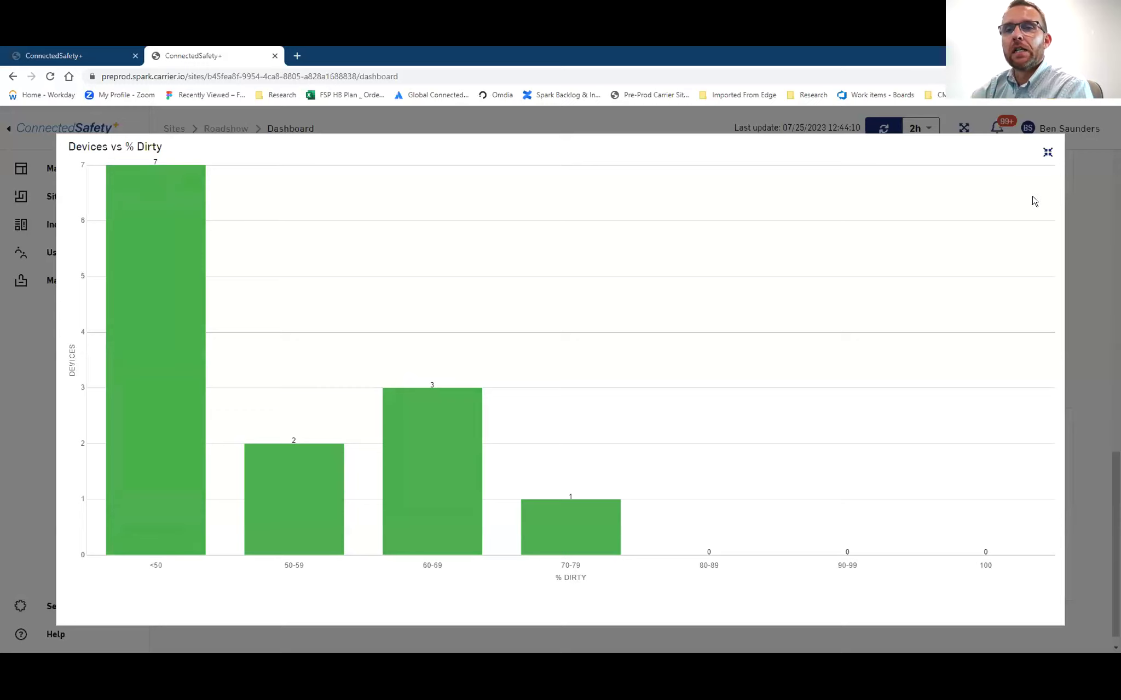
left_click(1047, 153)
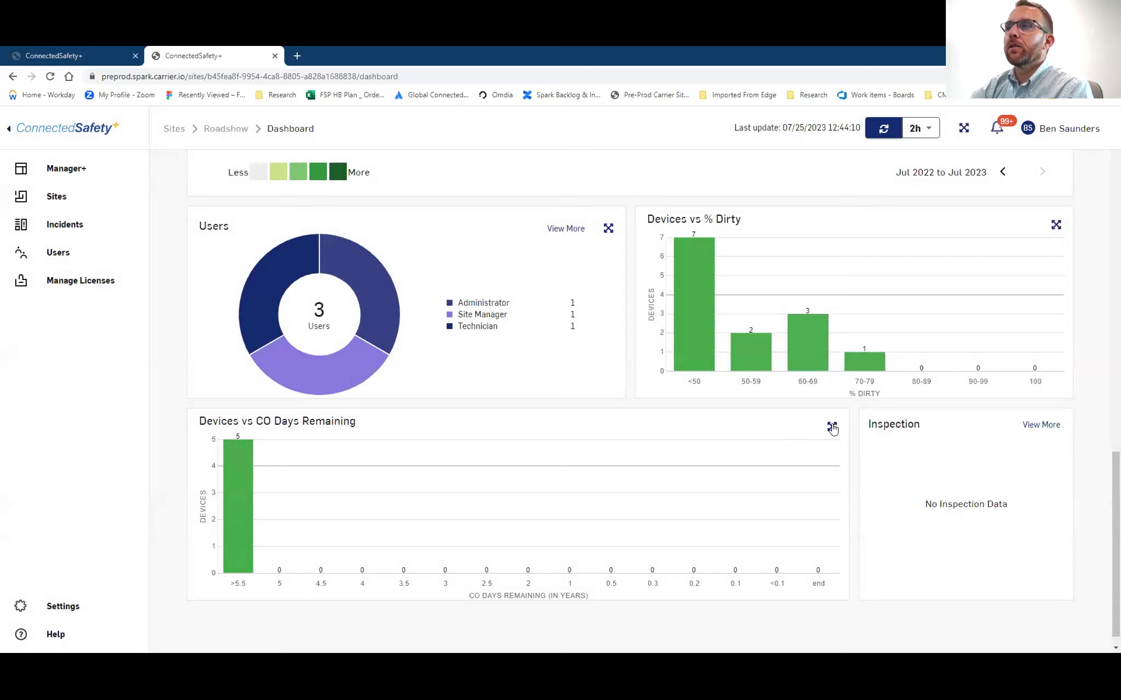
left_click(832, 426)
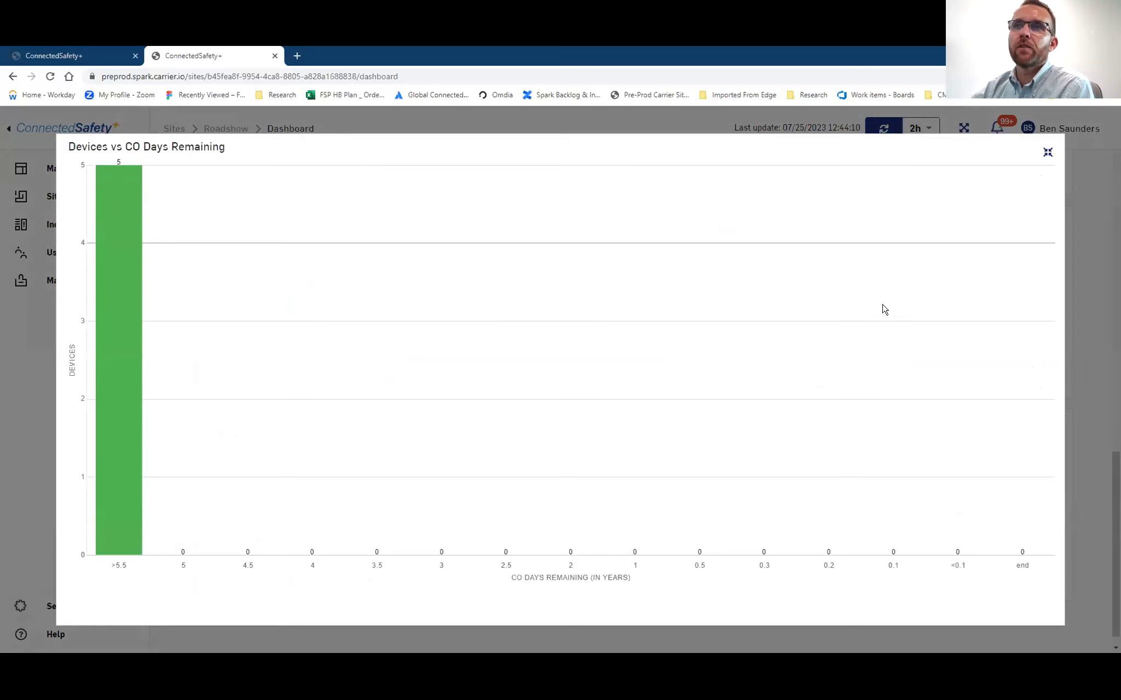
left_click(1047, 152)
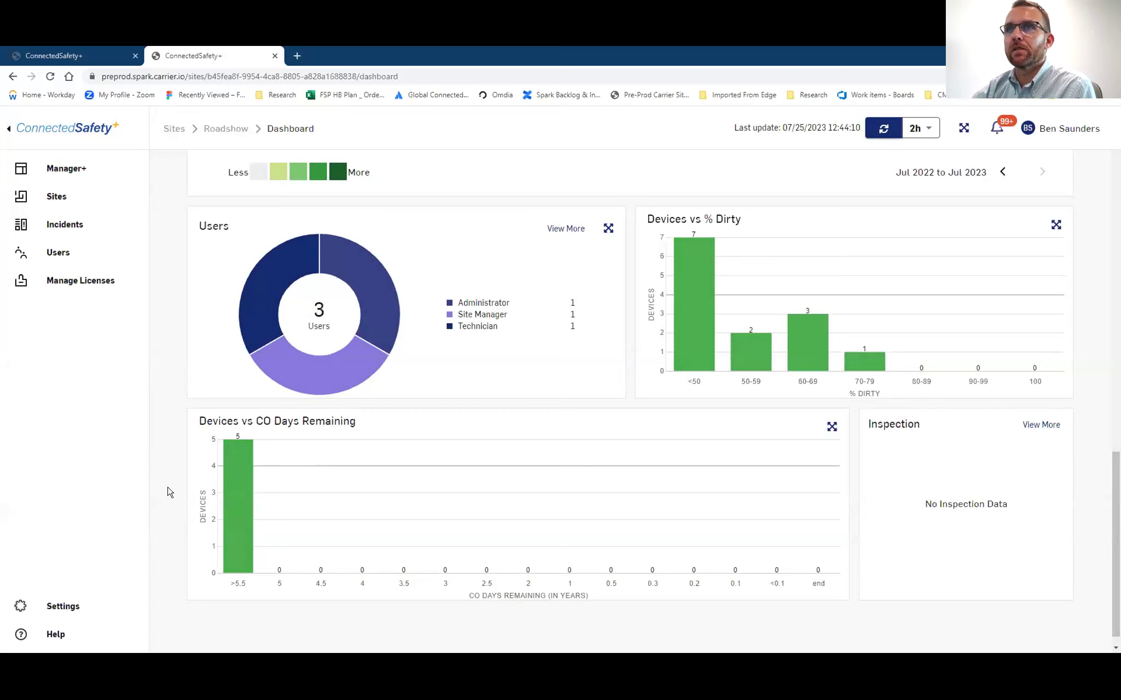
scroll(168, 491, "up", 2)
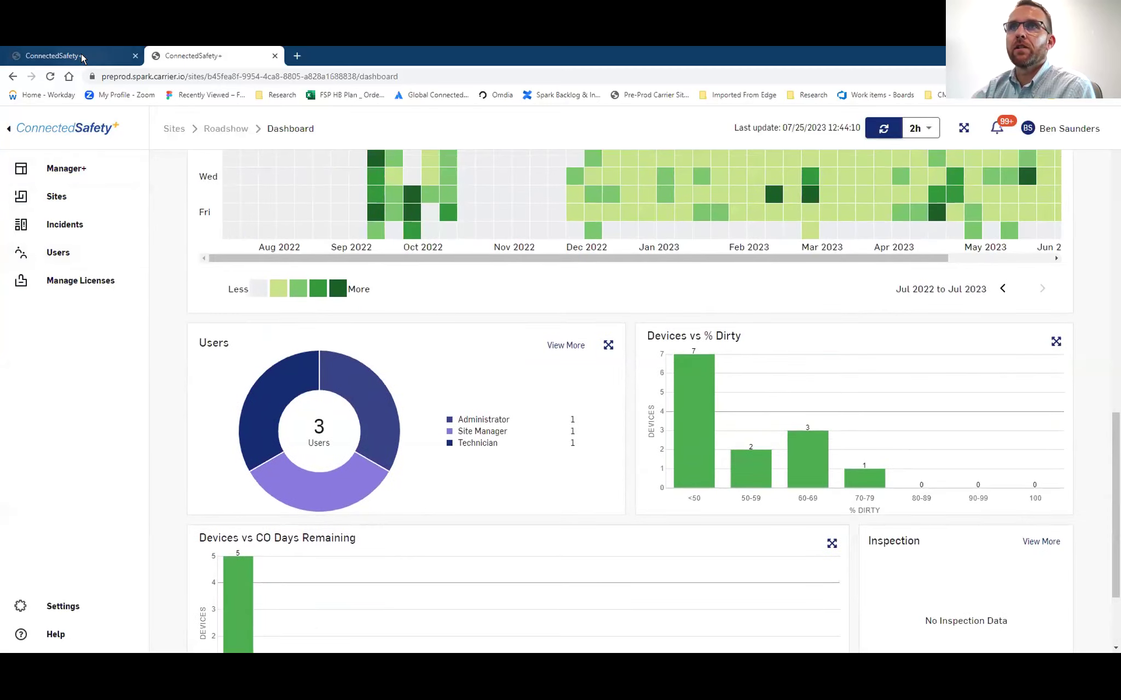
left_click(81, 53)
Review the NFPA Conference Hall dashboard: 960 devices (3 in Trouble), 1 active incident, 6 users
scroll(174, 295, "down", 6)
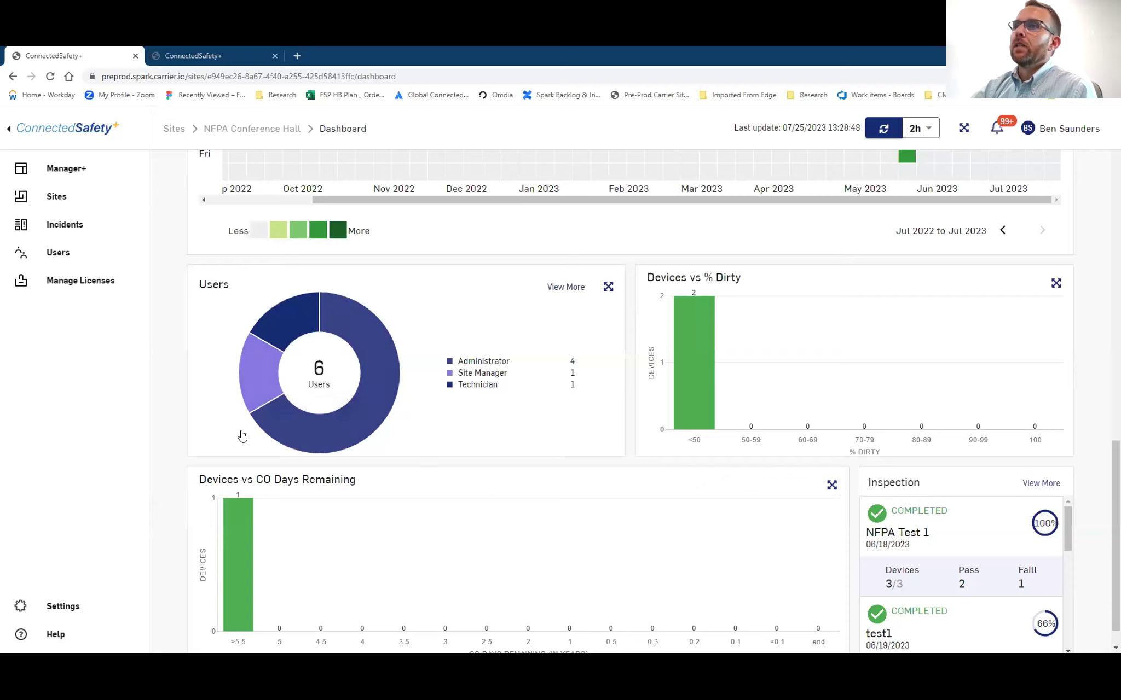
scroll(235, 415, "up", 2)
scroll(230, 306, "up", 10)
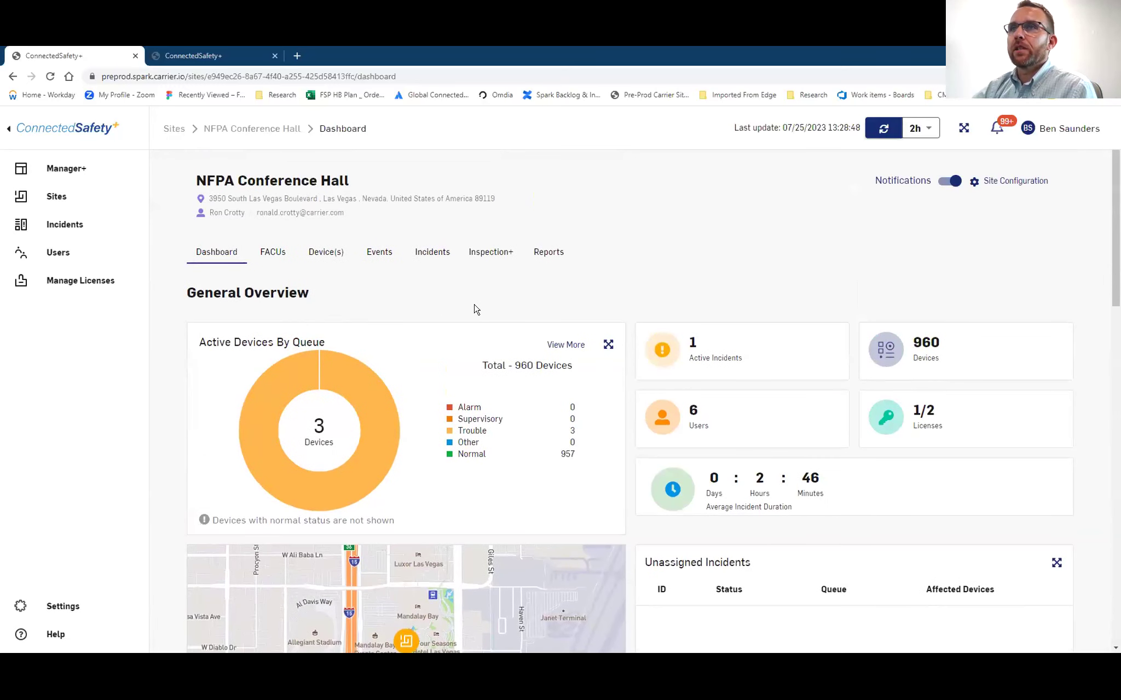
left_click(270, 255)
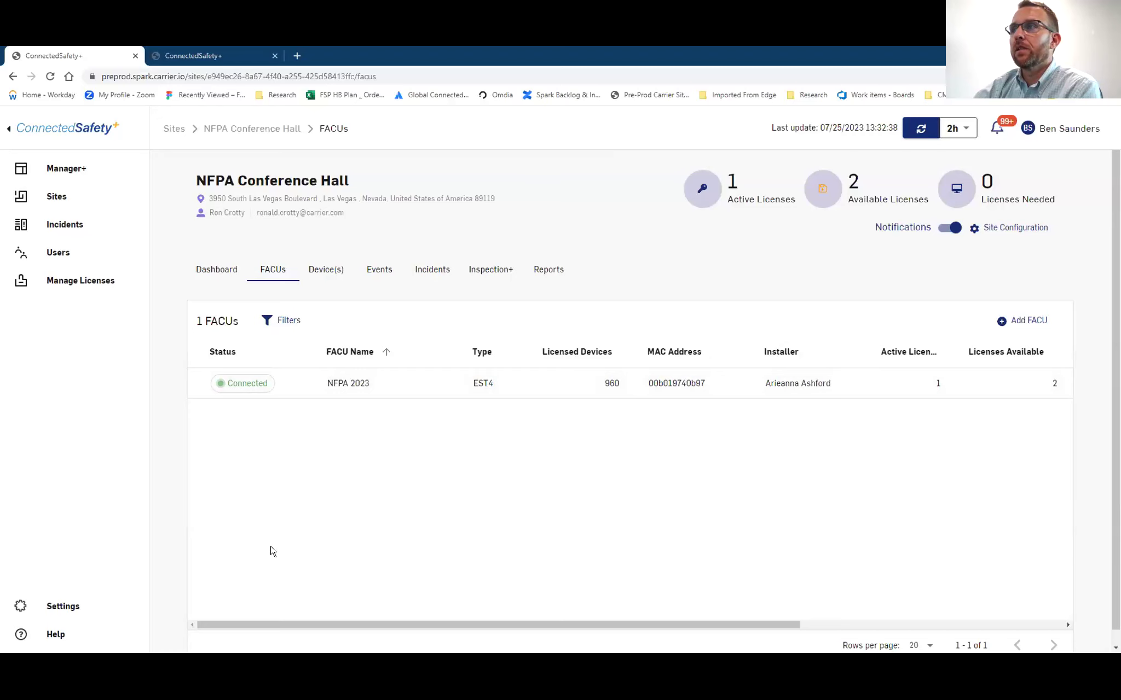
Show the site's 960 devices, all Normal on FACU NFPA 2023 (EST4)
left_click(337, 275)
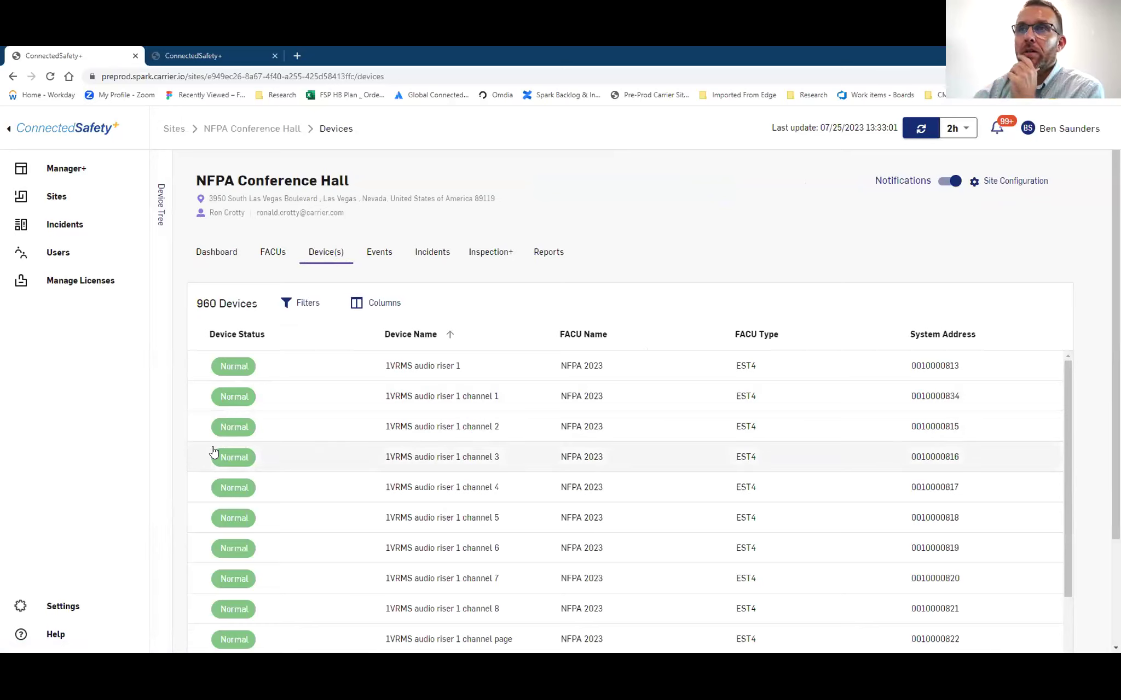
left_click(318, 307)
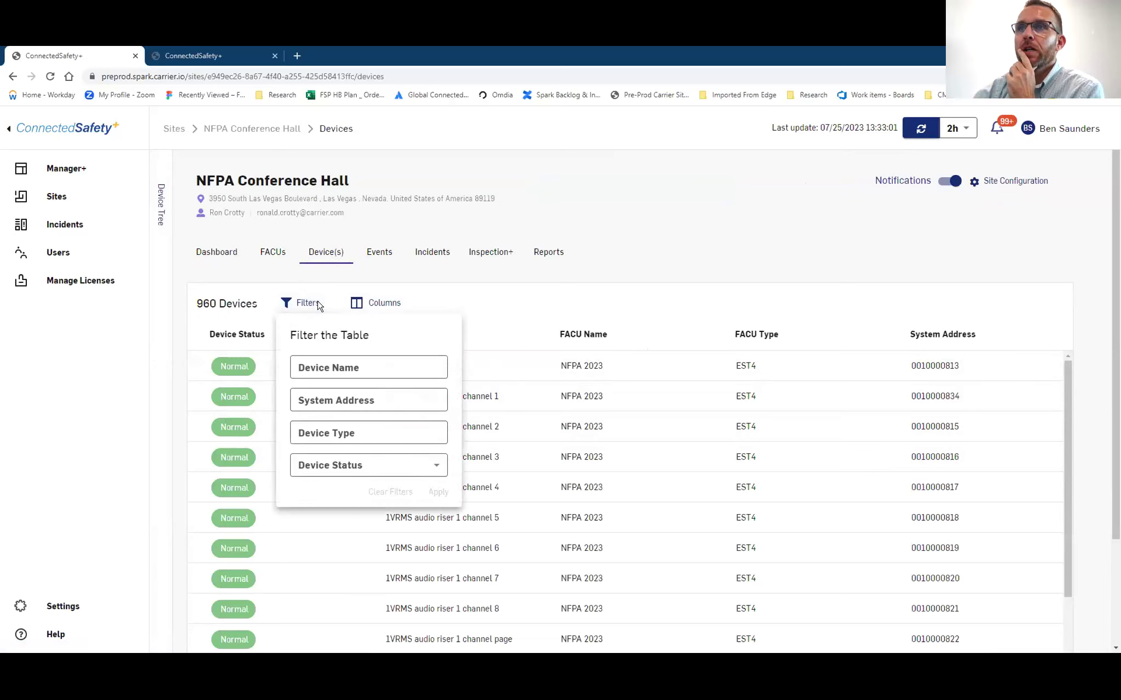
Filter devices by type 'Pull' and open the PULL STN LEFT pull station (SIGA-270)
left_click(393, 305)
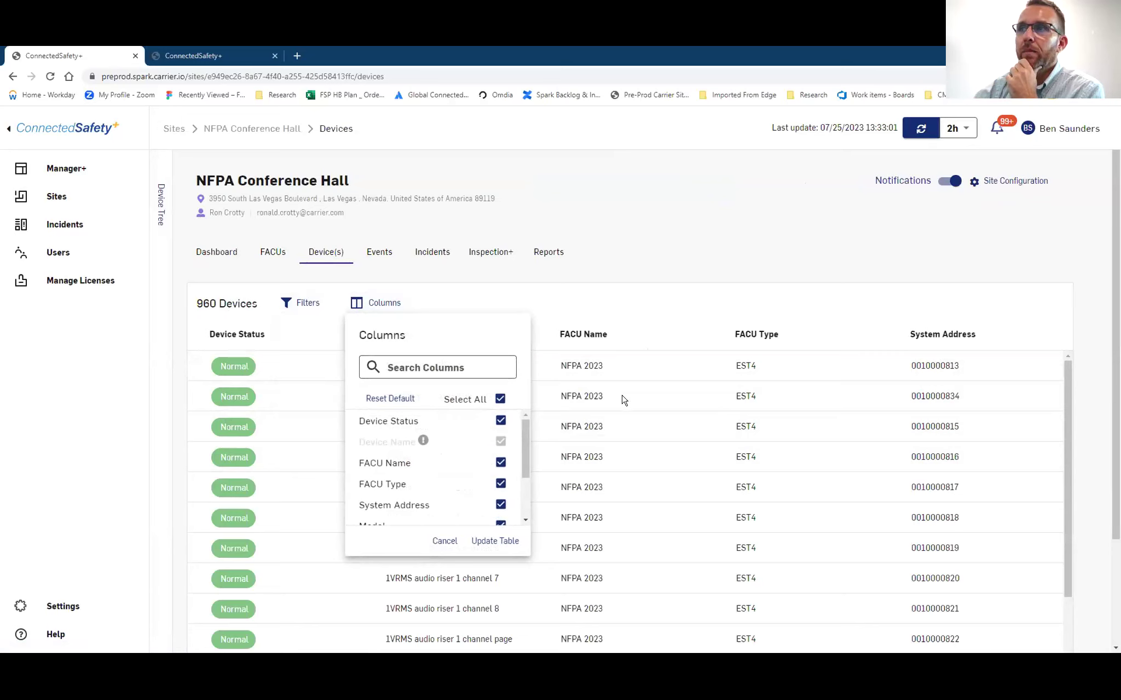
left_click(444, 541)
left_click(305, 303)
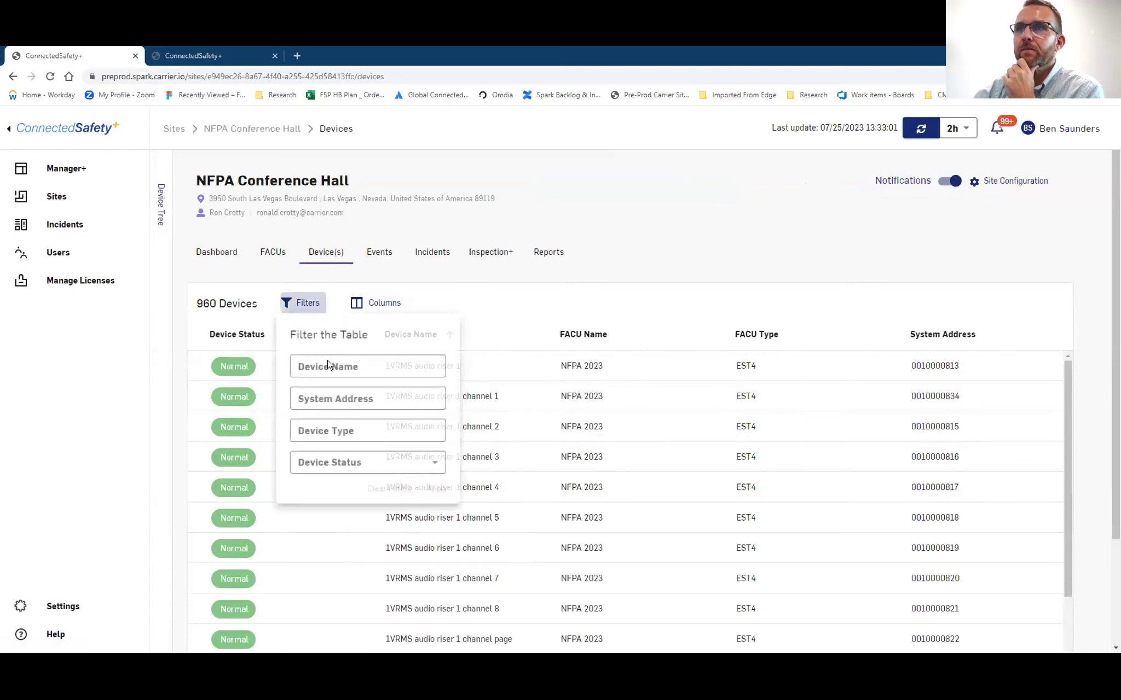
left_click(360, 430)
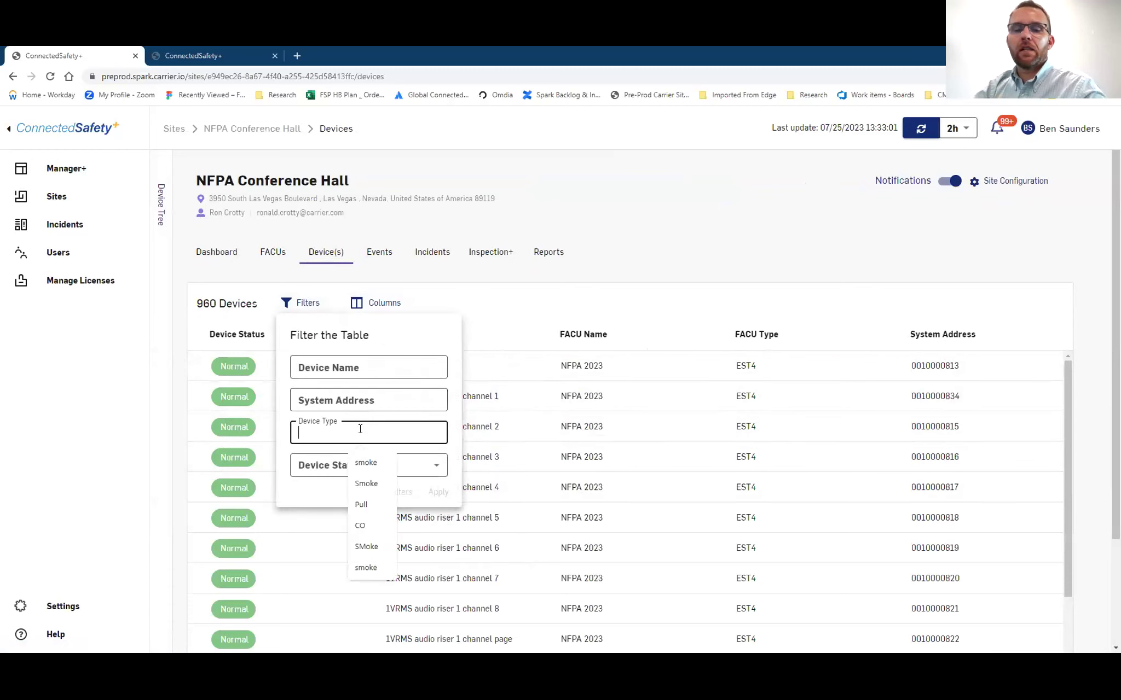
type("Pull")
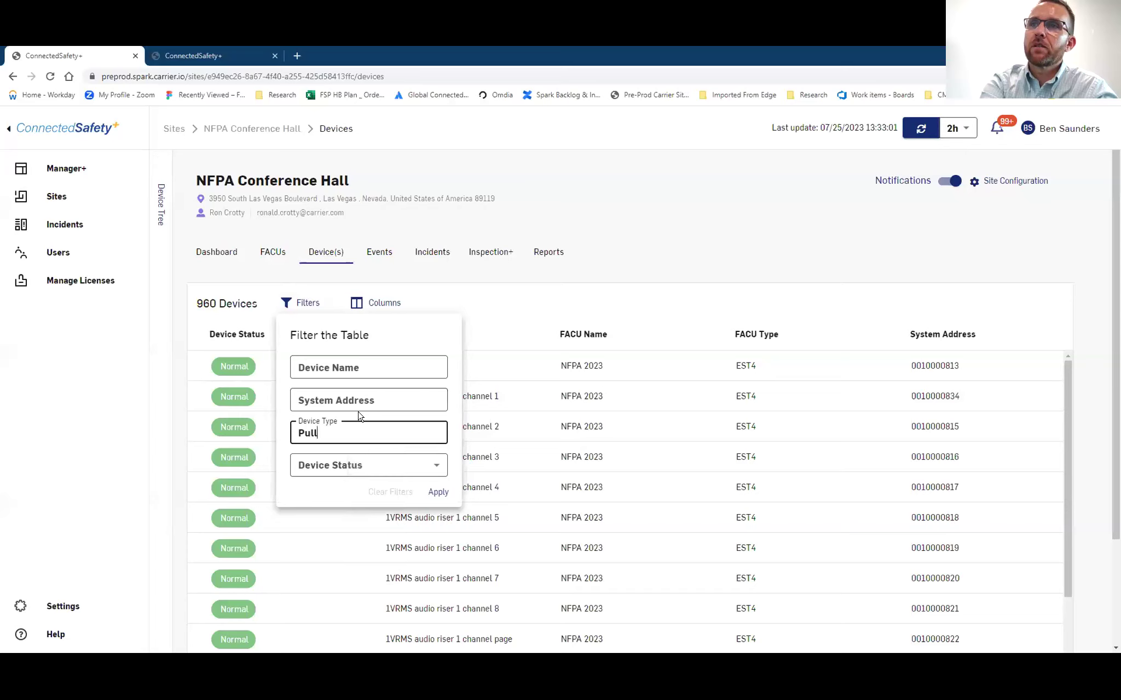
key("Return")
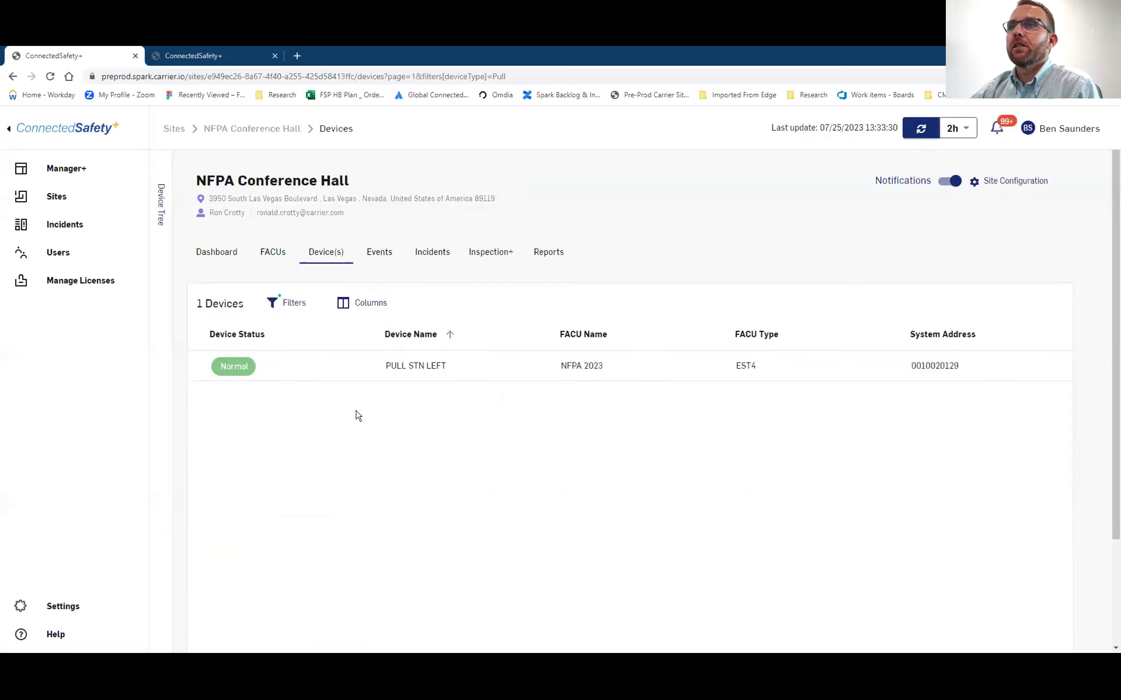
left_click(333, 365)
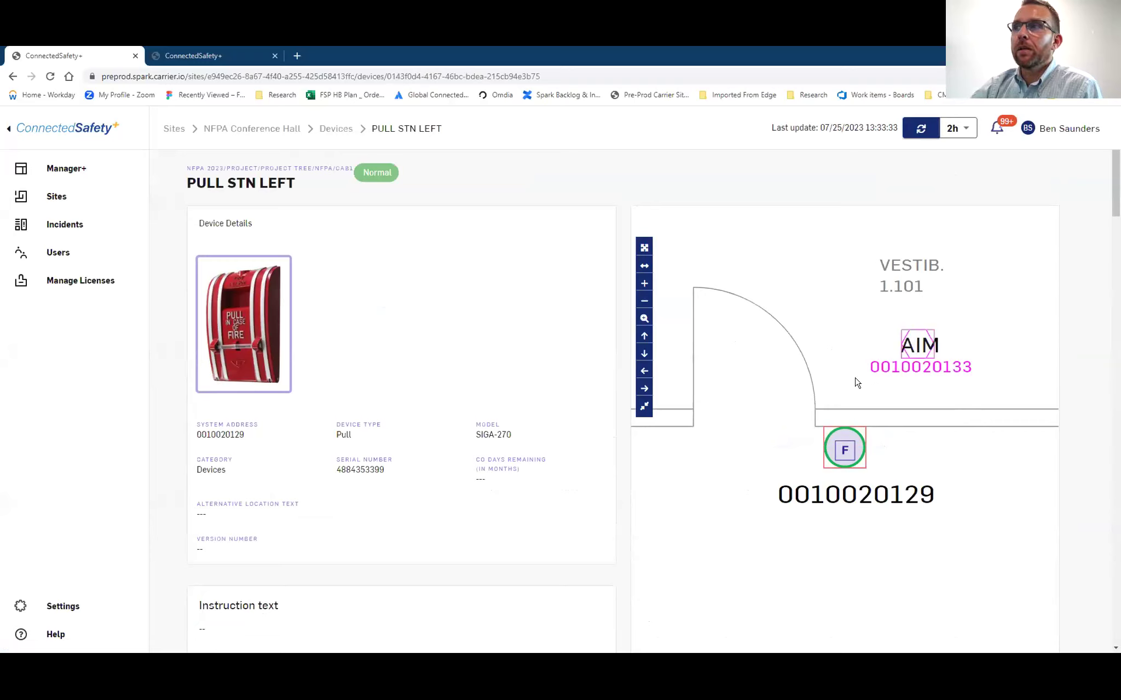
scroll(856, 383, "down", 1)
scroll(857, 383, "down", 5)
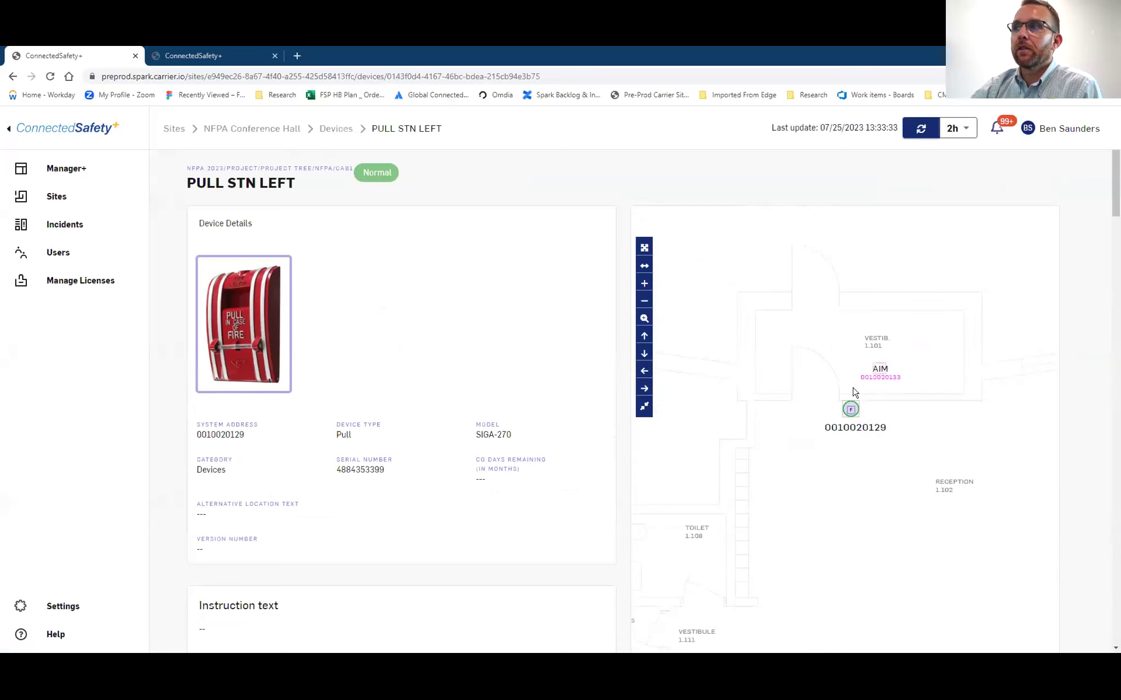
scroll(857, 389, "down", 3)
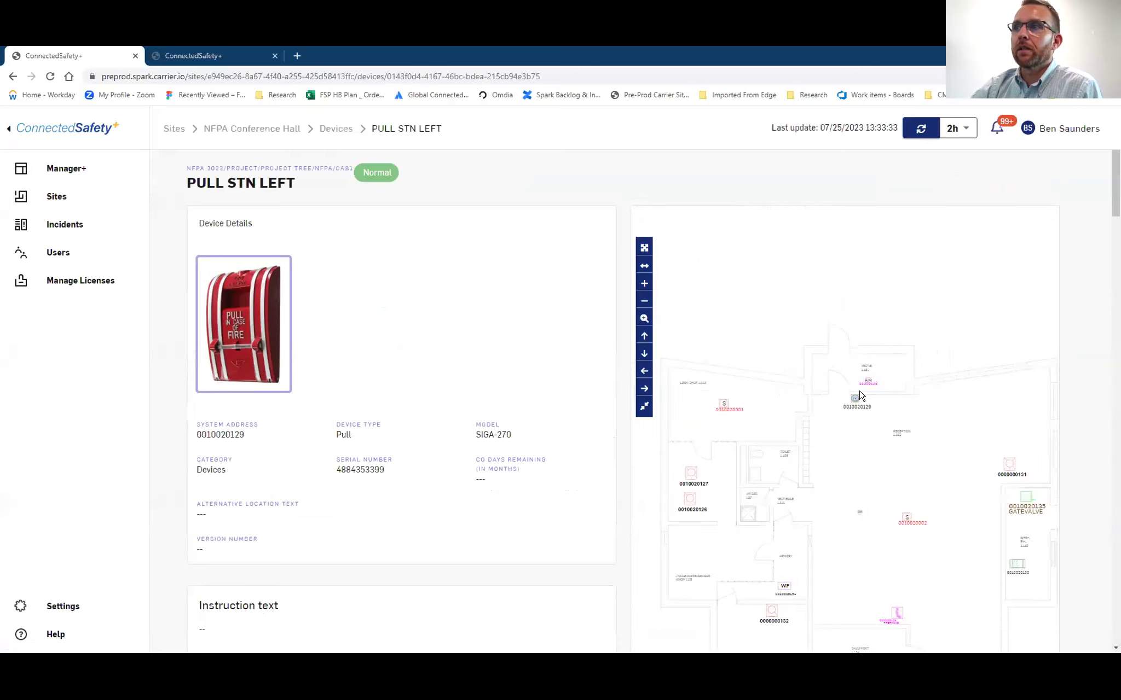
scroll(860, 395, "up", 3)
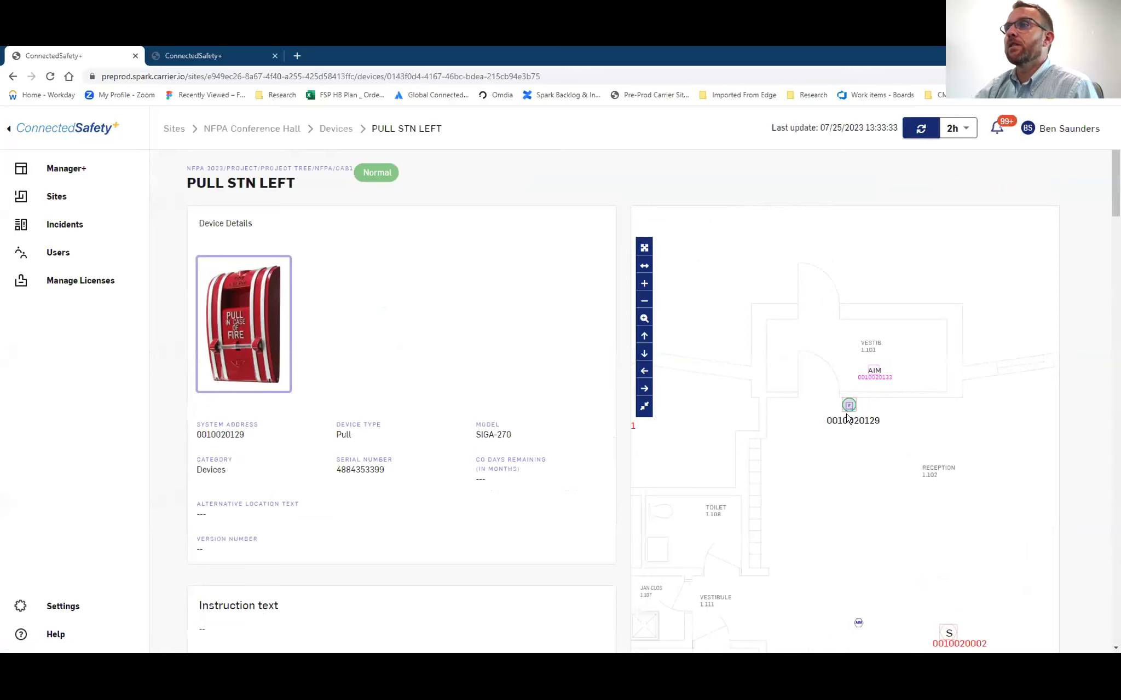
scroll(849, 415, "up", 2)
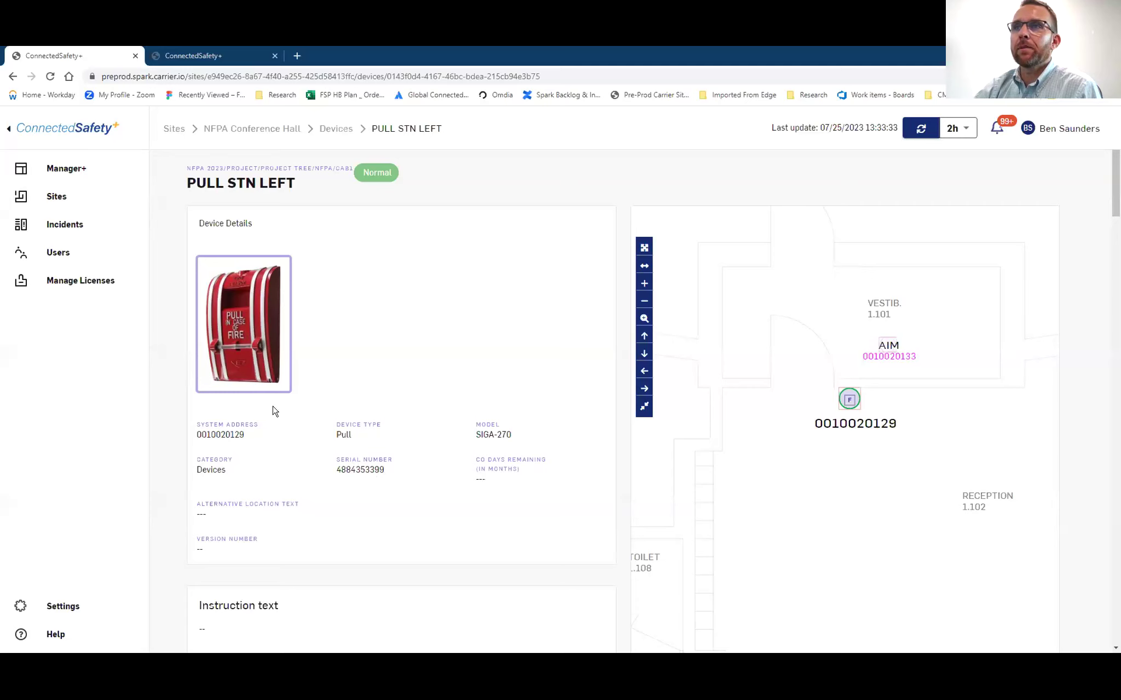
Return to the device list and browse the site's 979 events, newest tied to INC-1060
left_click(346, 129)
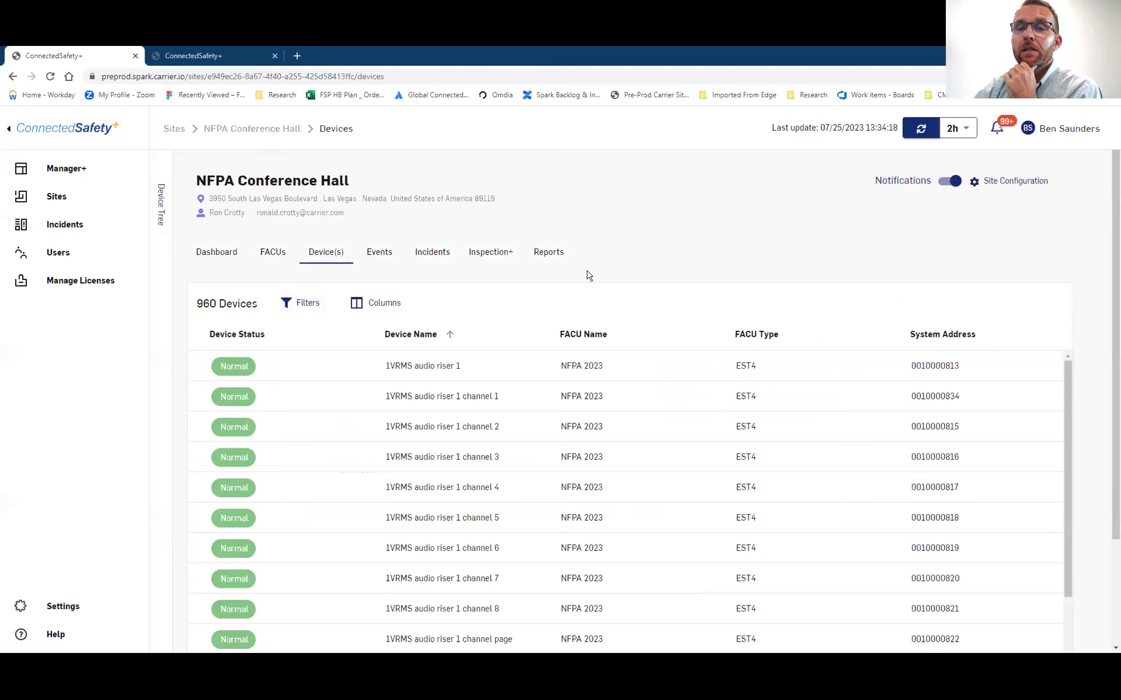
left_click(390, 256)
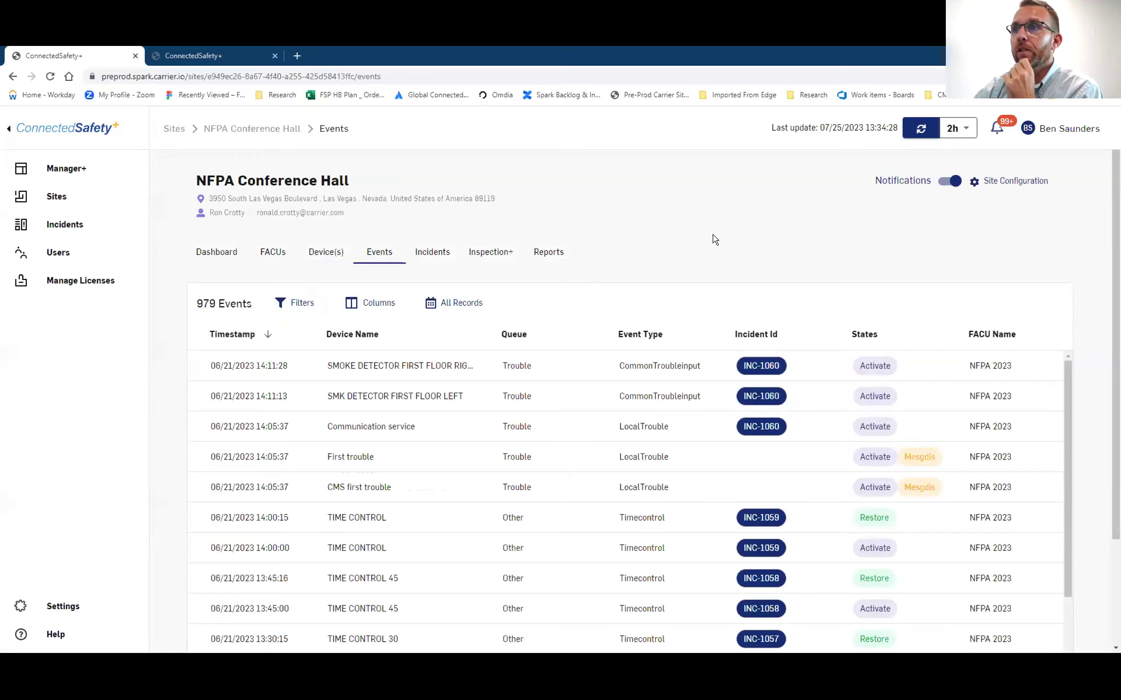
scroll(714, 240, "down", 1)
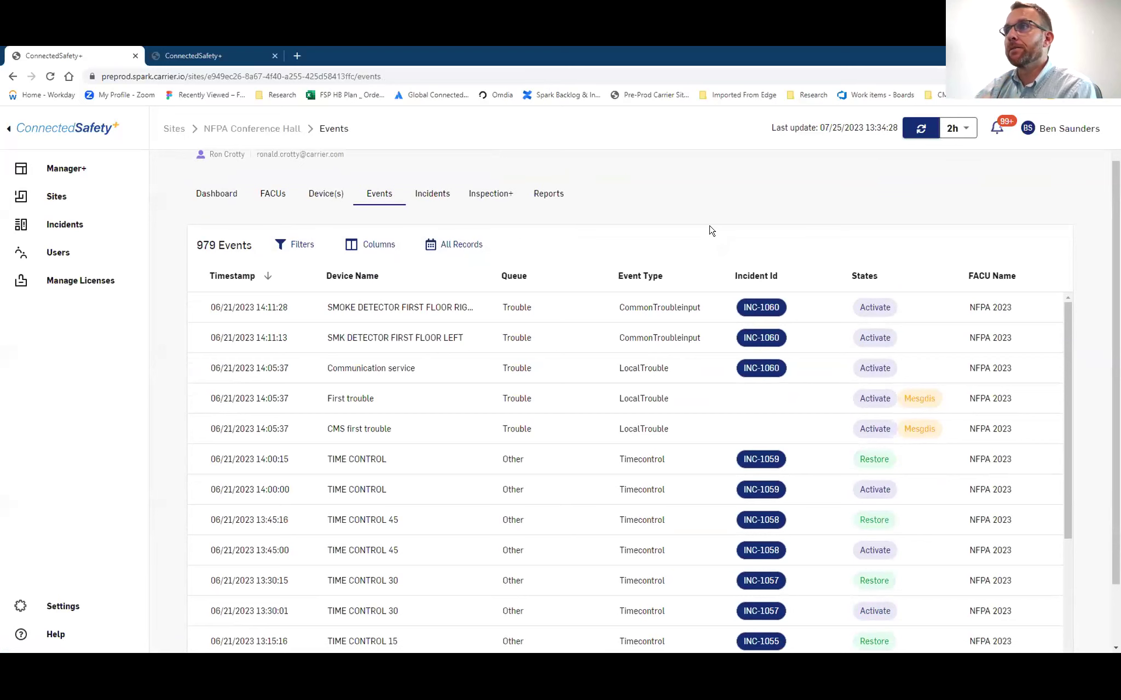
scroll(711, 240, "up", 1)
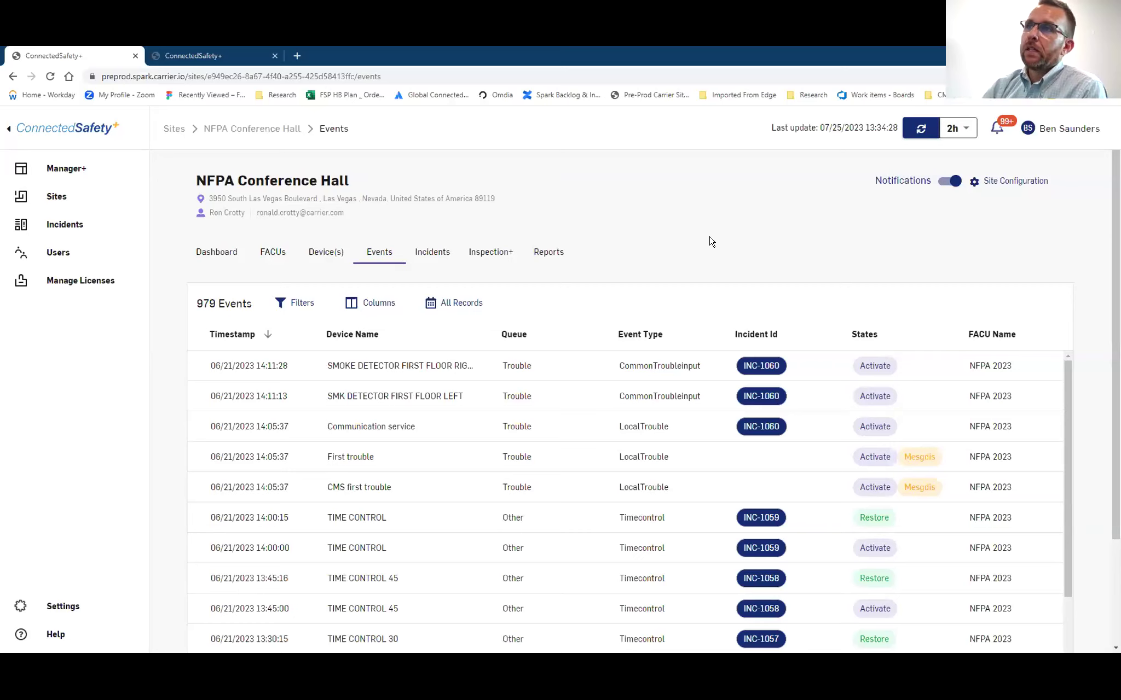
Open active Trouble incident INC-1060 from the site's incidents list
left_click(428, 253)
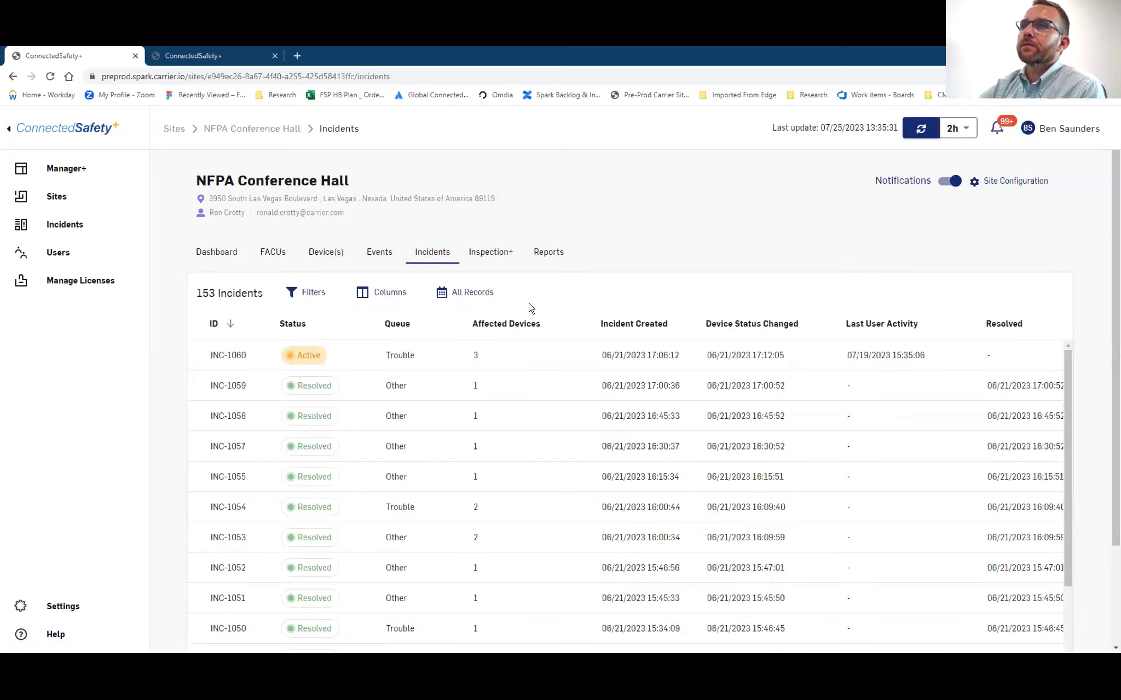
left_click(410, 359)
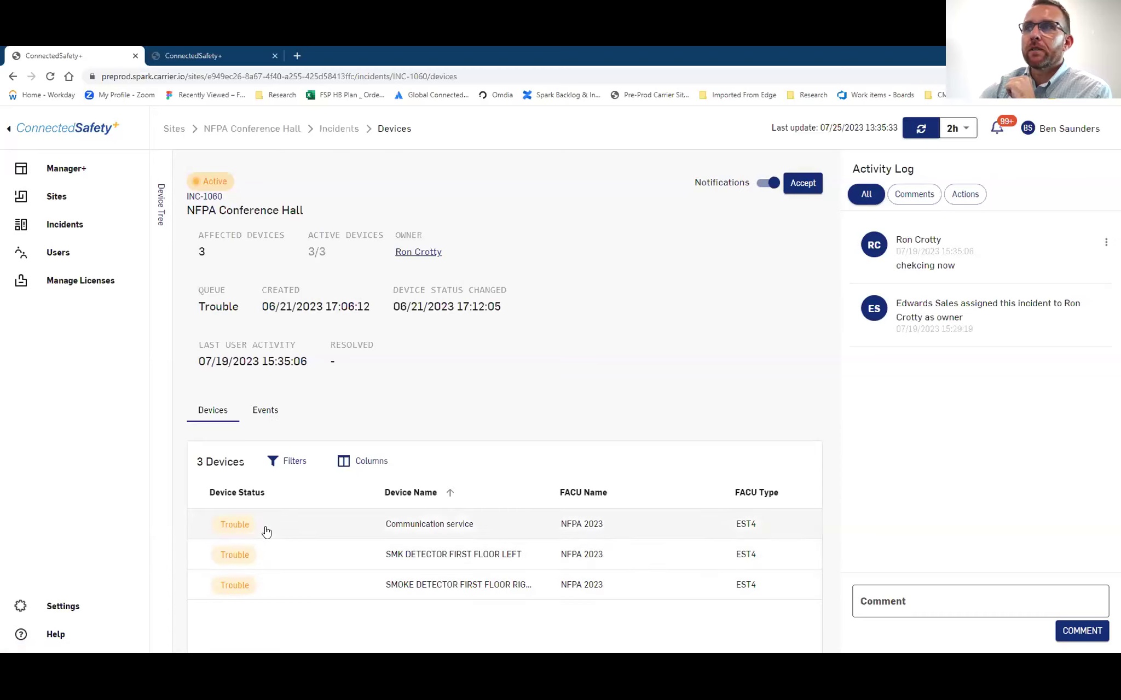
left_click(266, 412)
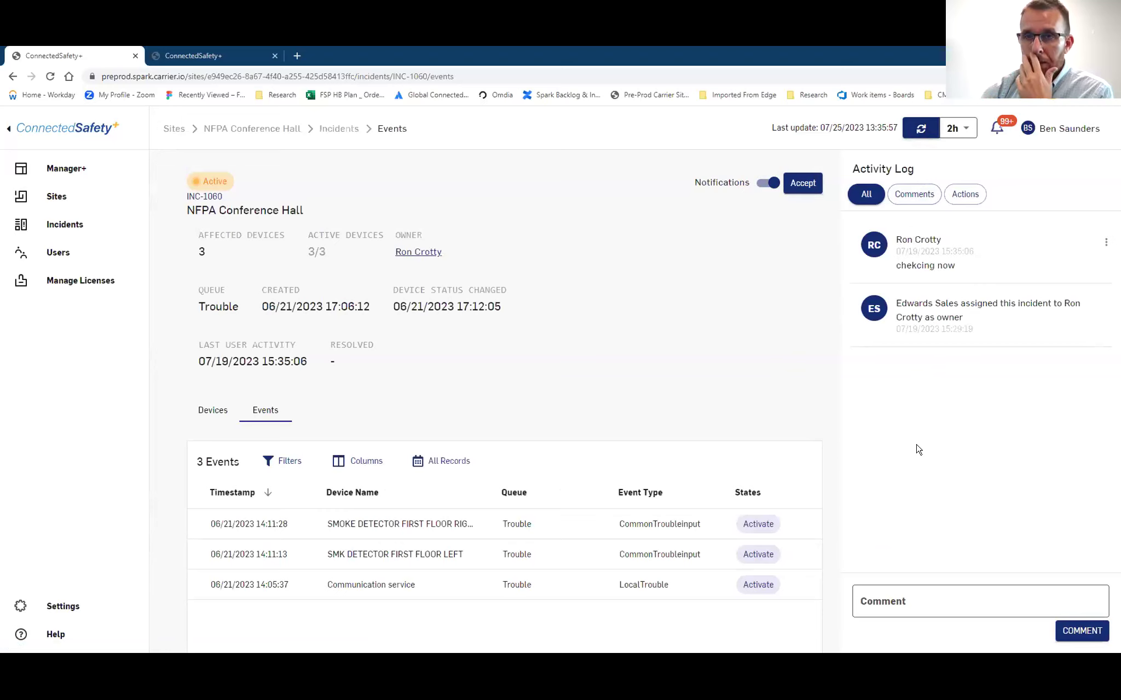
Start a new comment in INC-1060's activity log
left_click(902, 597)
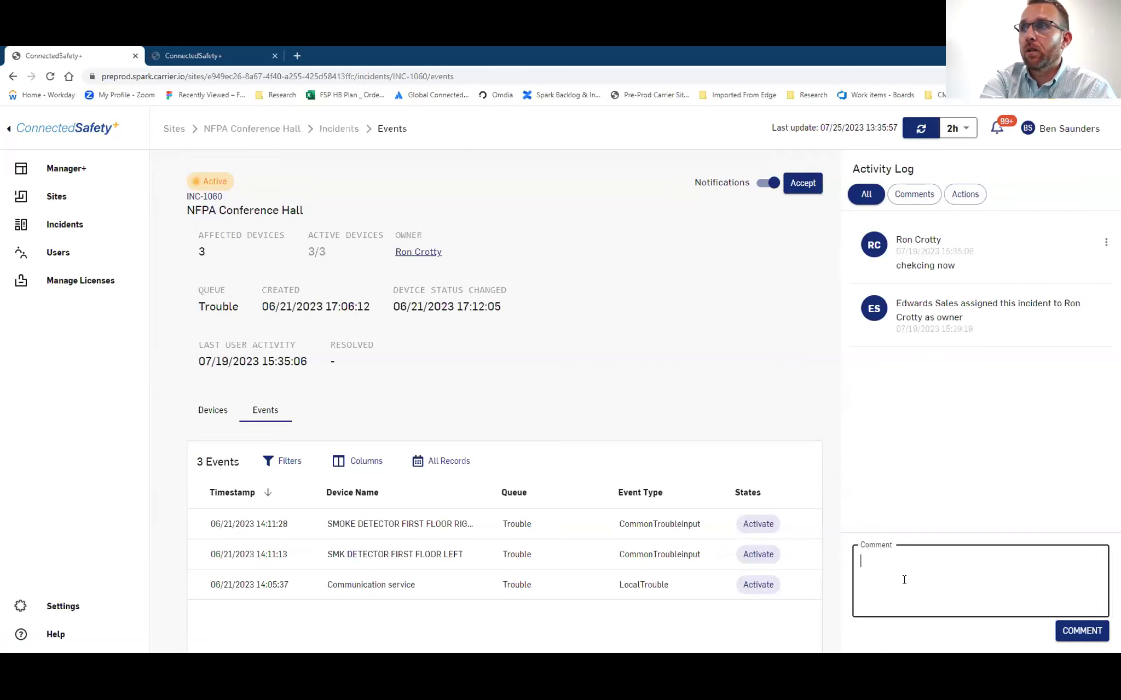
Post a comment asking the assigned person if the detector is still activated, then return to the 153-incident list
type("Ron, is t")
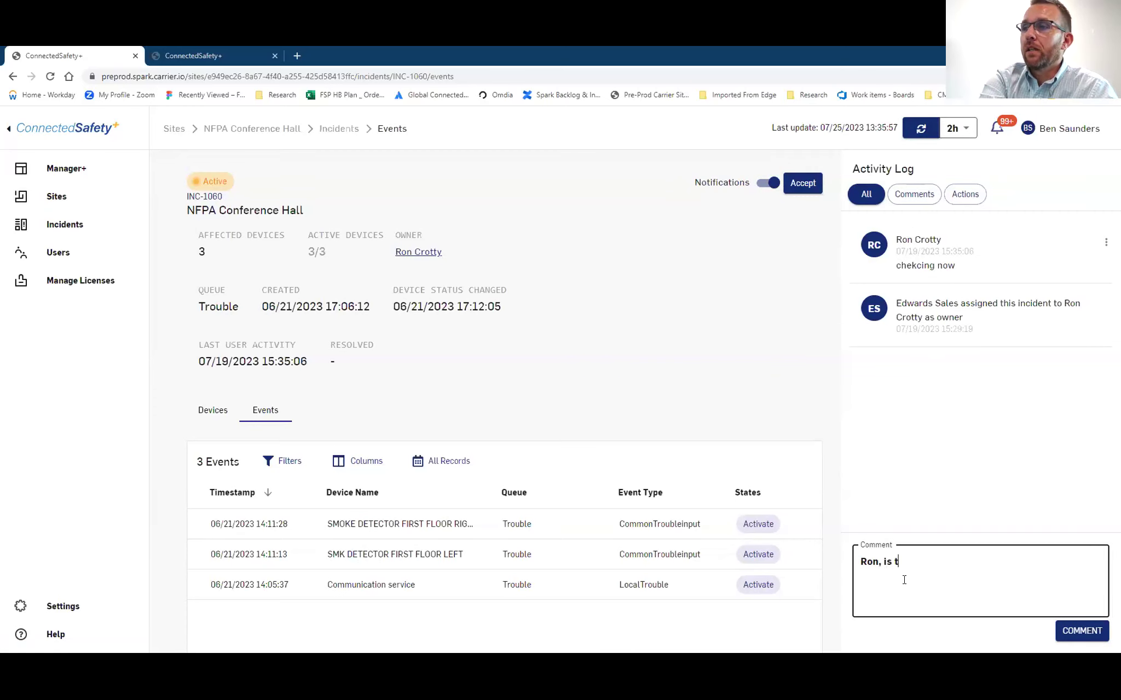
type("he detec")
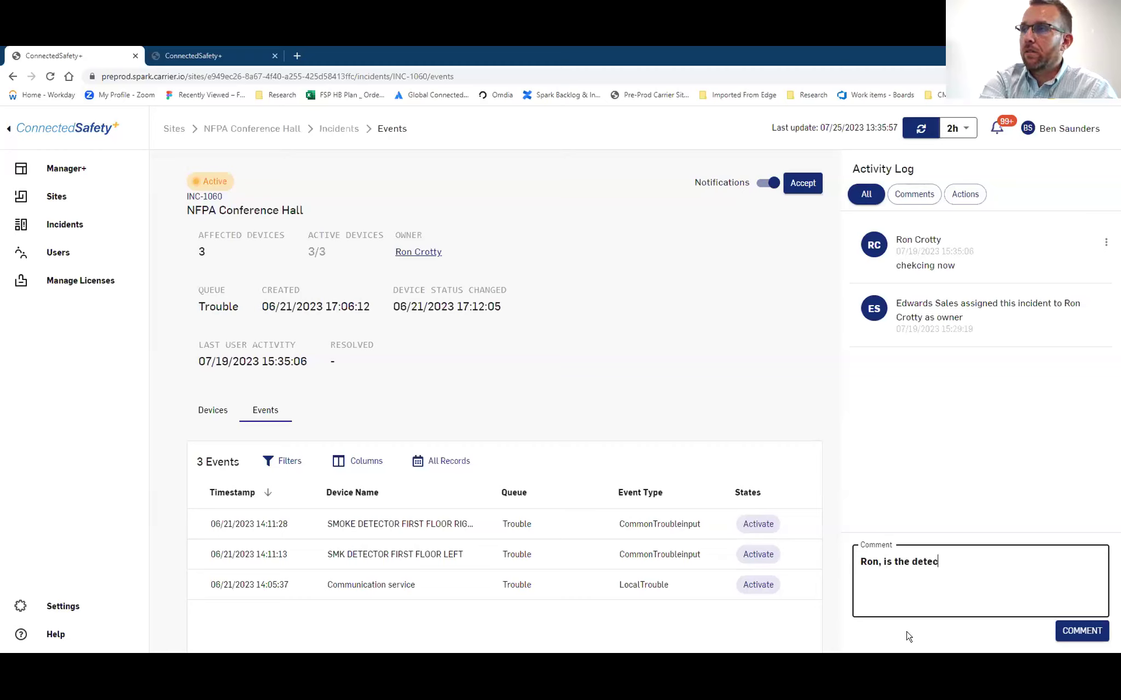
type("tor still activ")
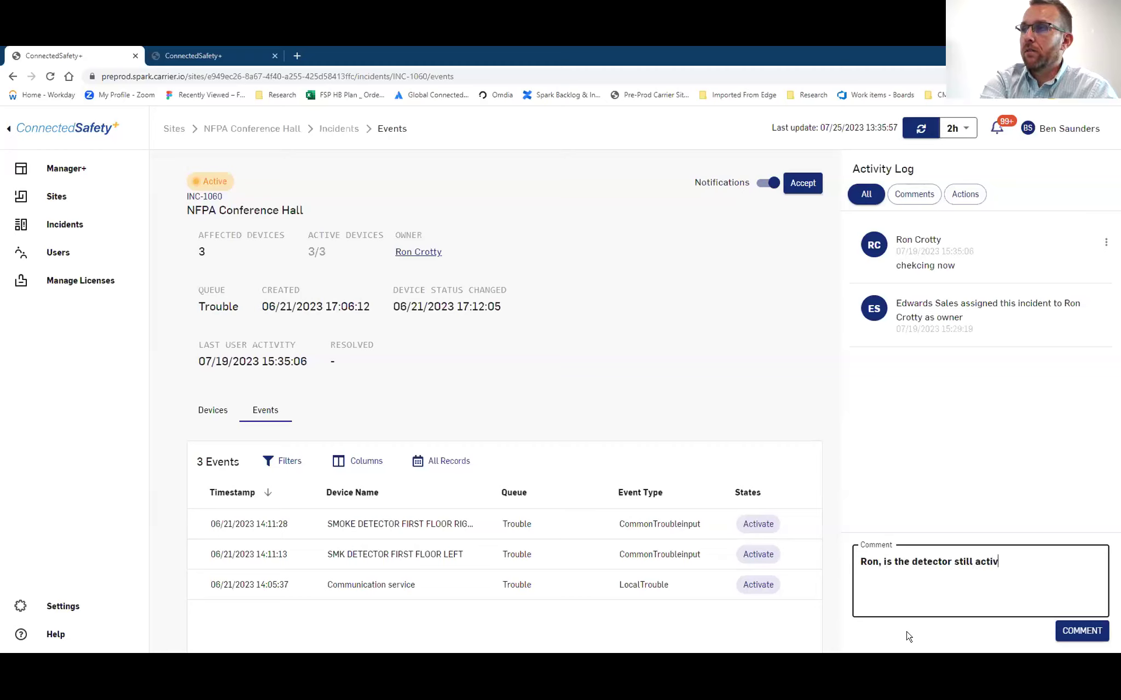
type("ated?")
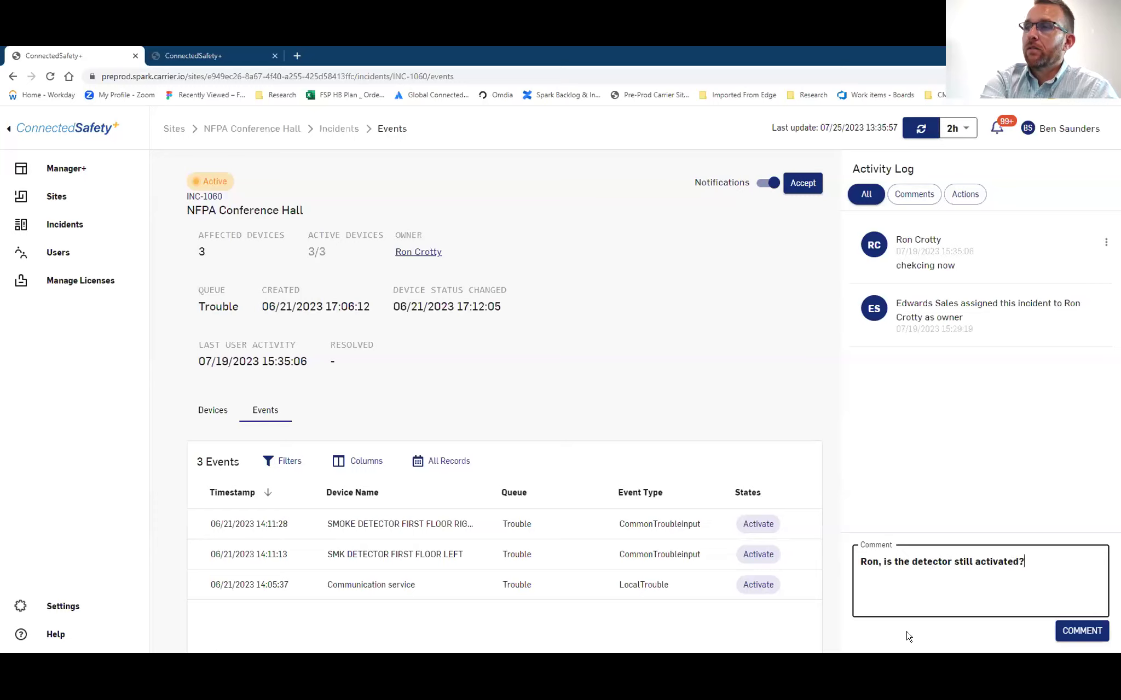
left_click(1064, 633)
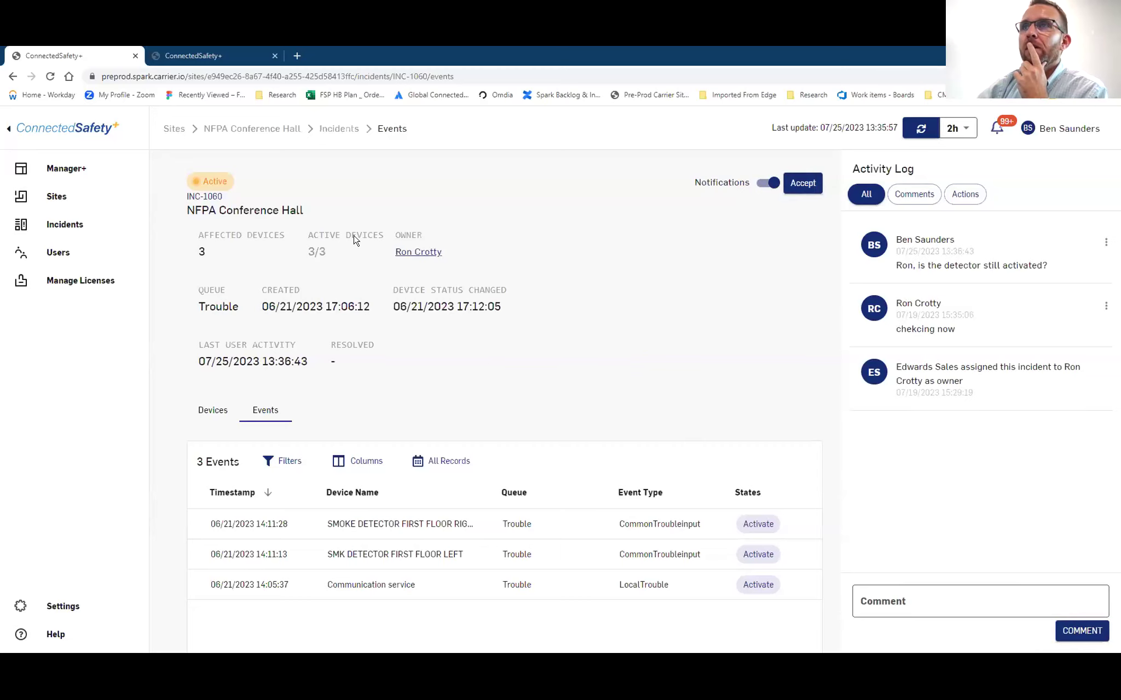
left_click(339, 133)
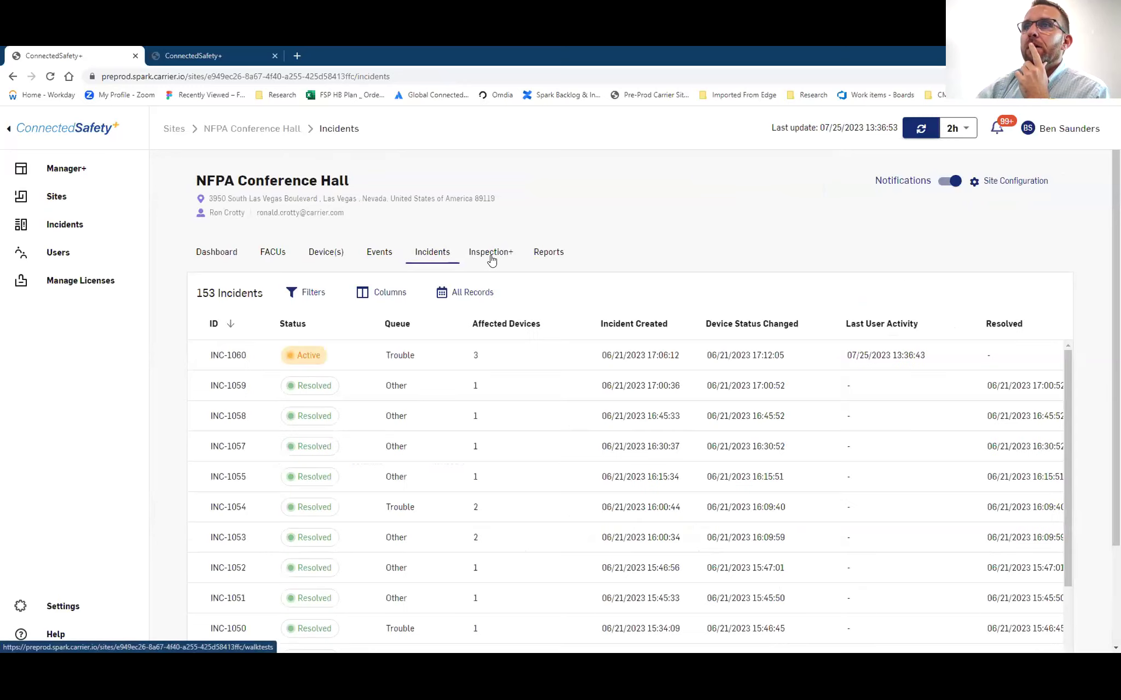
left_click(491, 259)
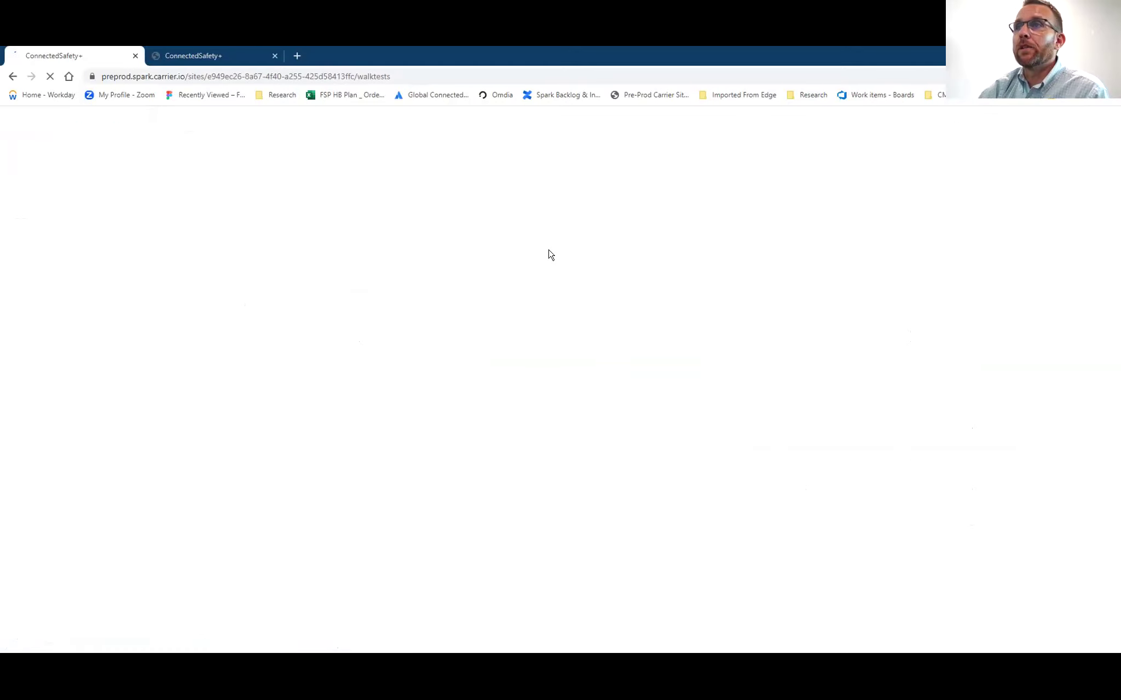
Bring up the Roadshow site dashboard in the other tab
left_click(171, 58)
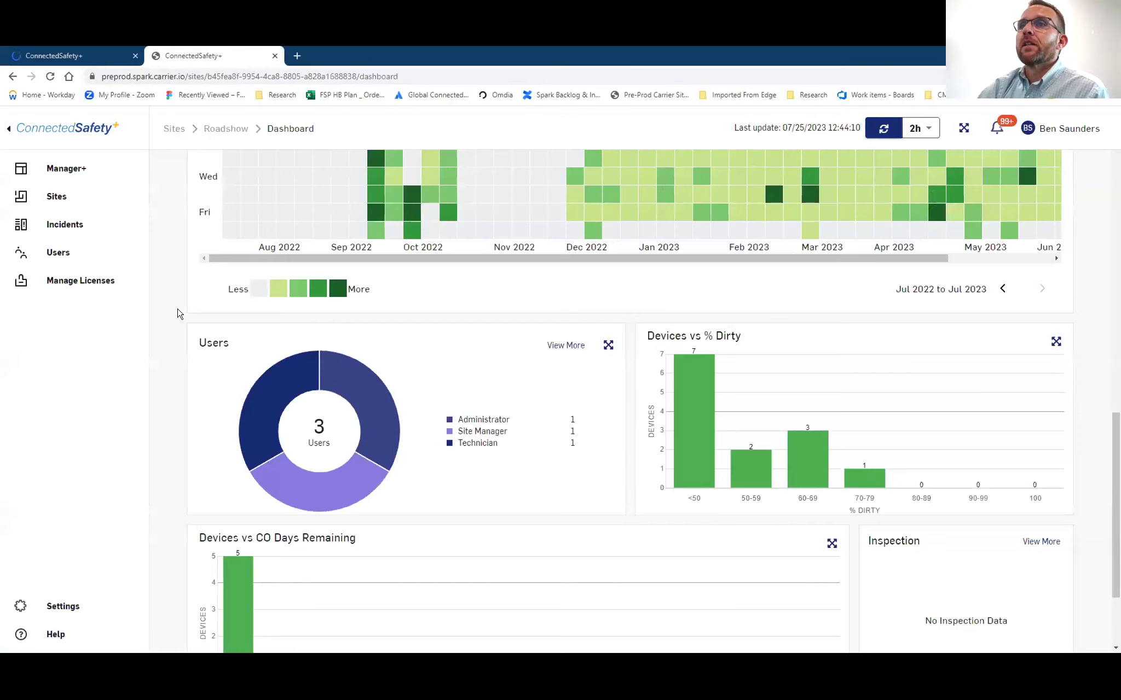
Go to Sites and sign back in to the portal with the account password
left_click(71, 207)
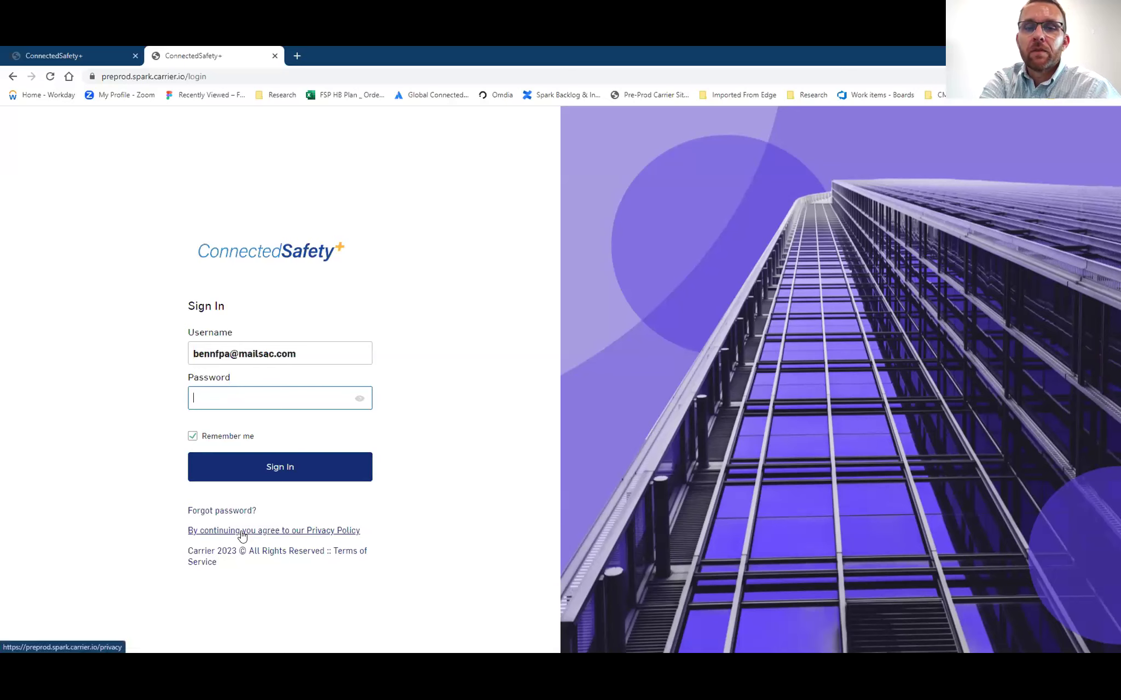
type("****")
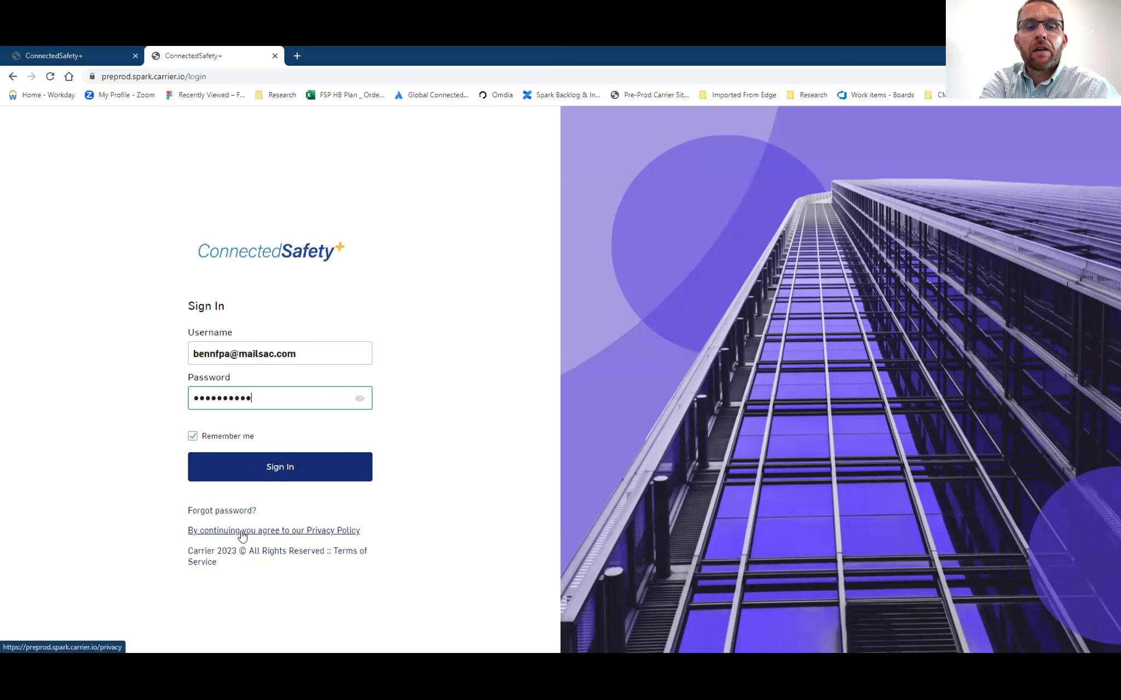
key("Return")
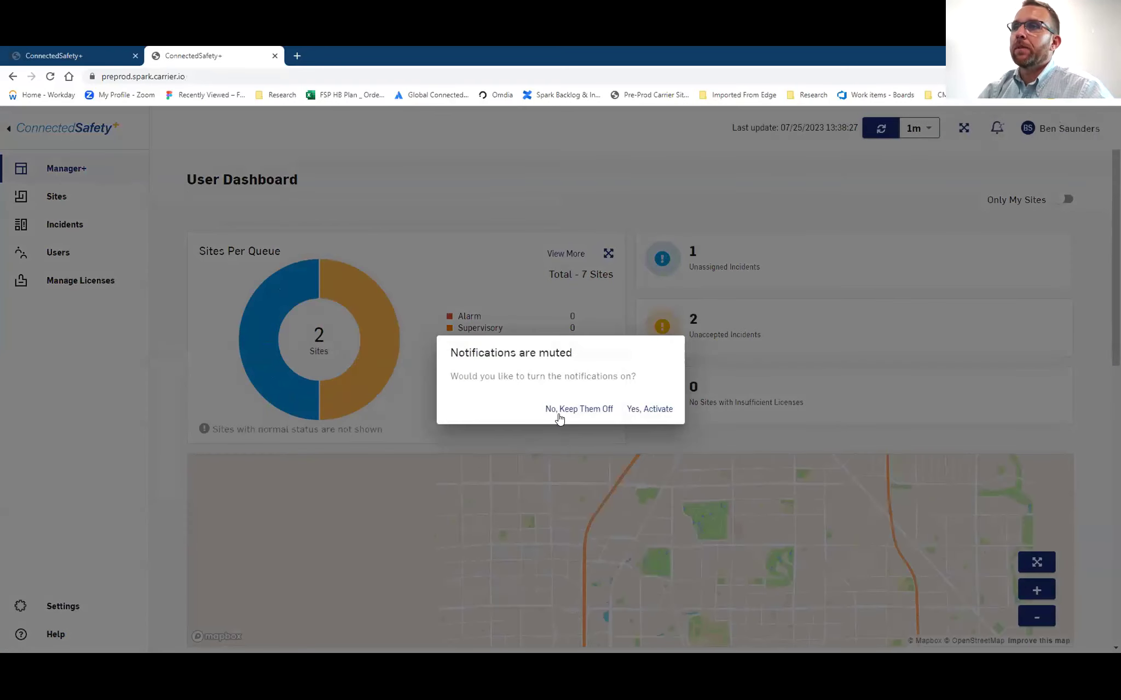
Keep notifications off and open the NFPA Conference Hall site from the Sites list
left_click(558, 414)
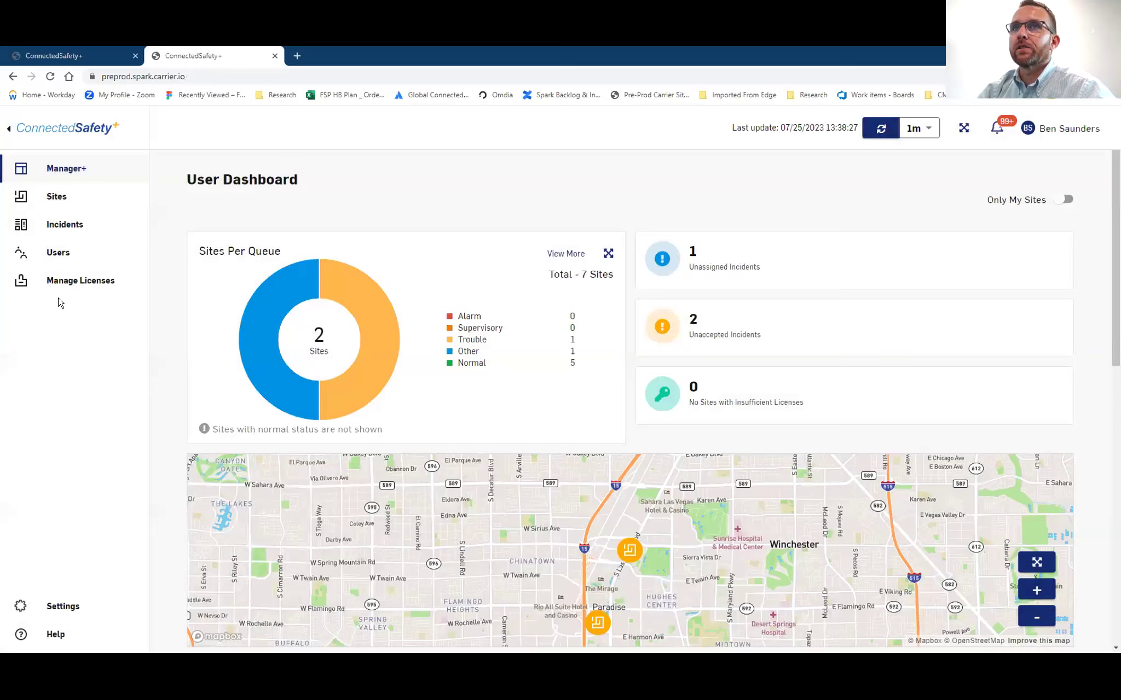
left_click(90, 202)
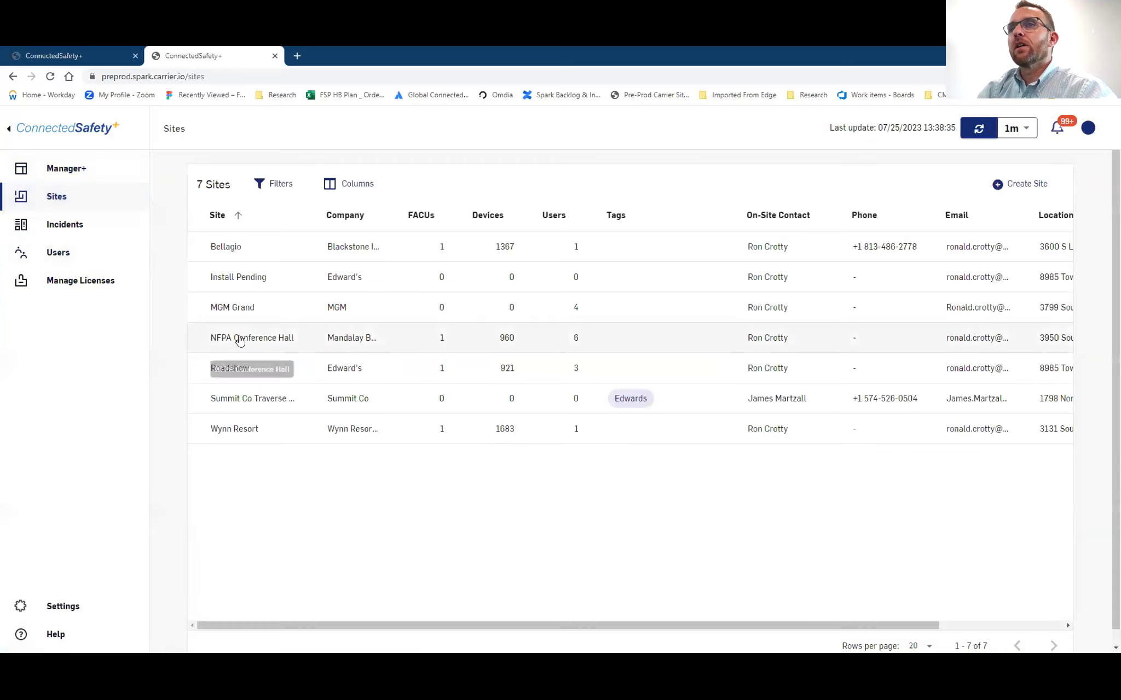
left_click(236, 337)
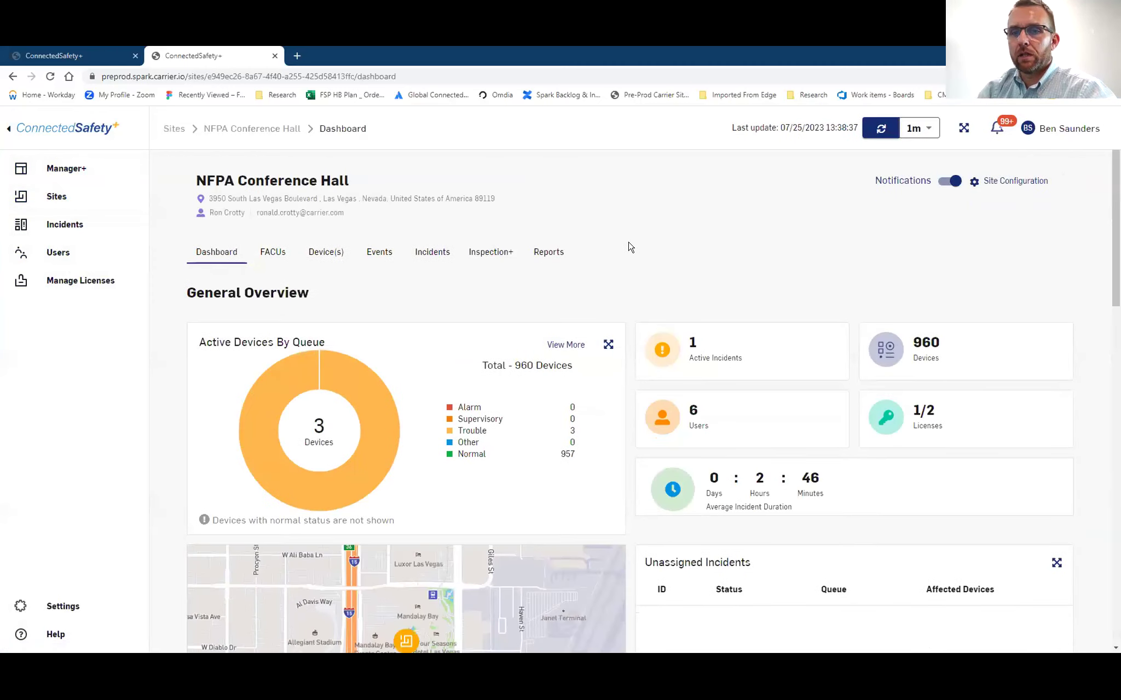
Open NFPA Conference Hall's Reports page and start a new History report
left_click(553, 258)
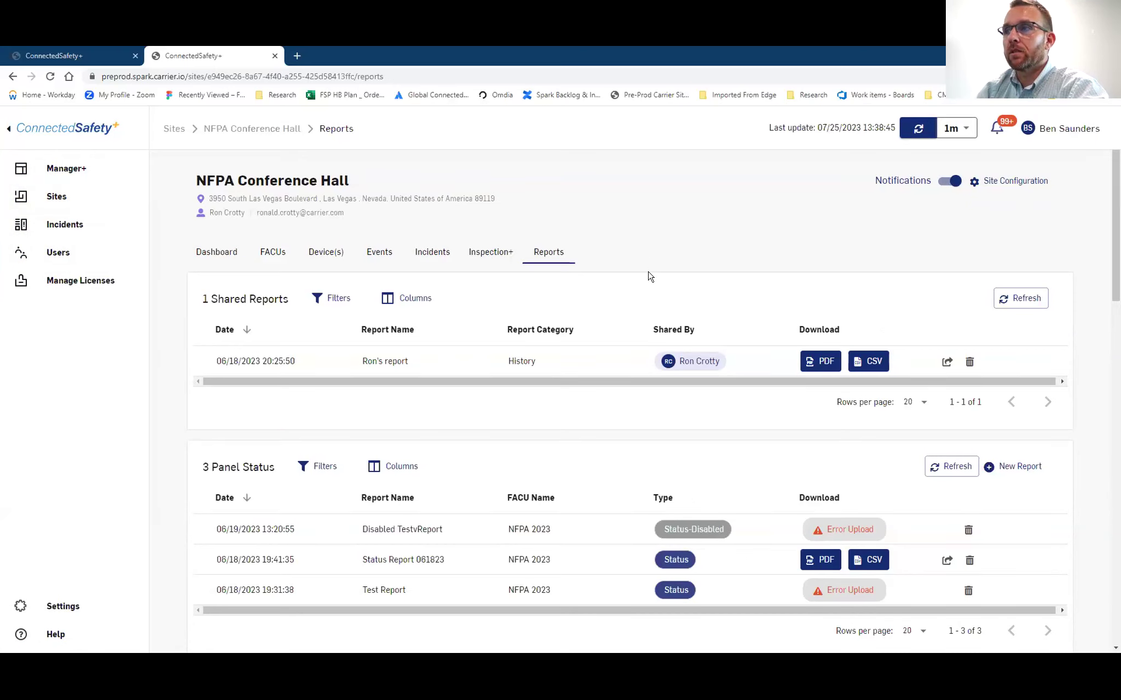
scroll(1006, 334, "down", 1)
scroll(1008, 326, "down", 15)
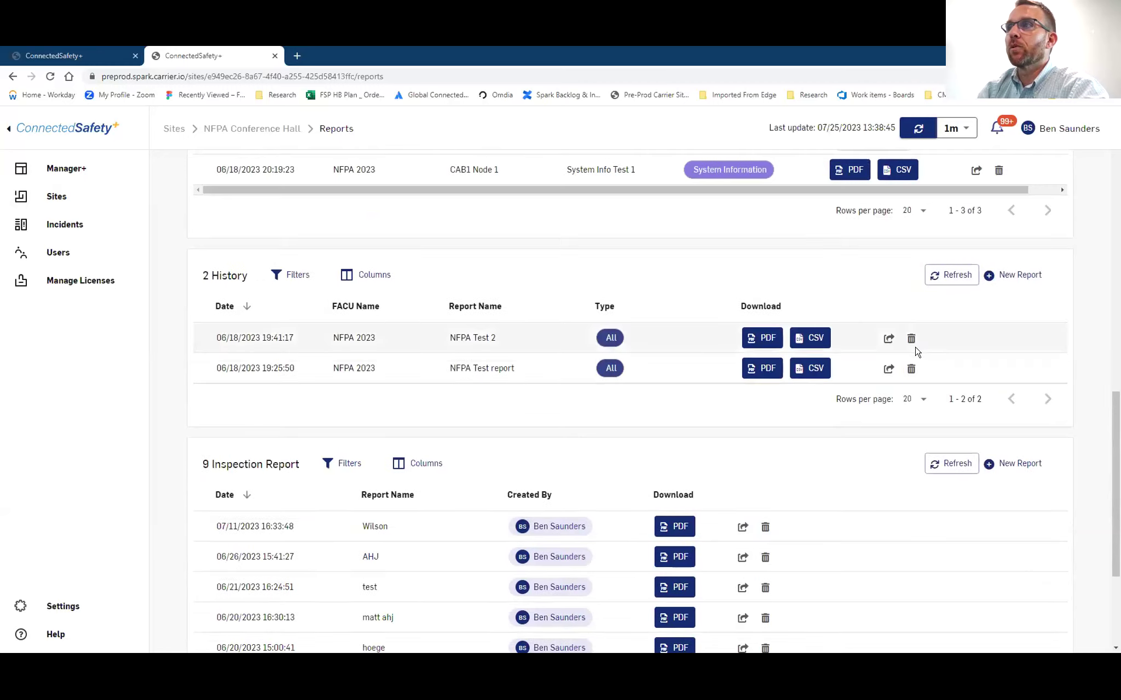
scroll(917, 352, "down", 1)
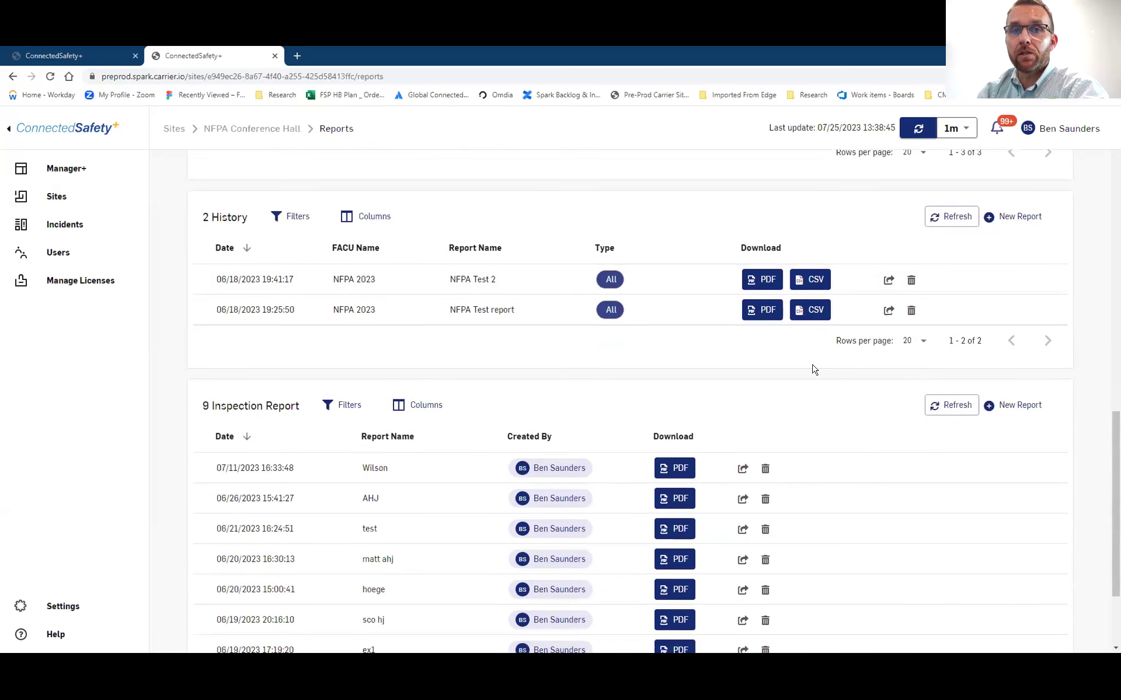
left_click(1017, 218)
Create a Supervisory History report named 'Test Report 2' for FACU NFPA 2023
left_click(590, 326)
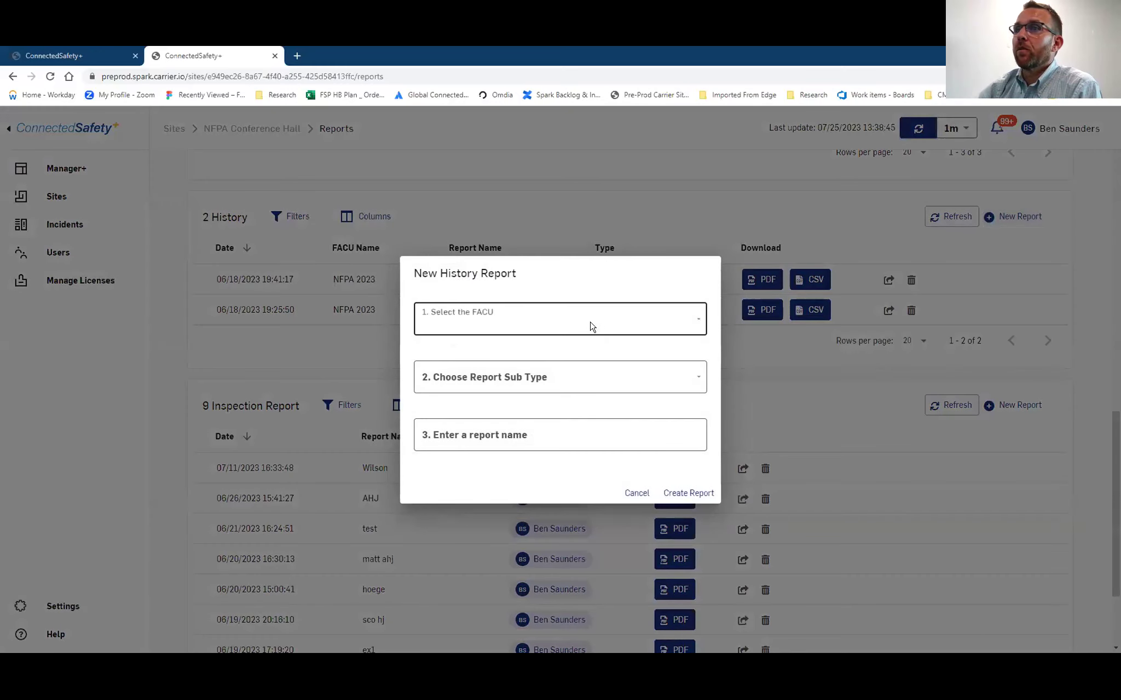
left_click(568, 349)
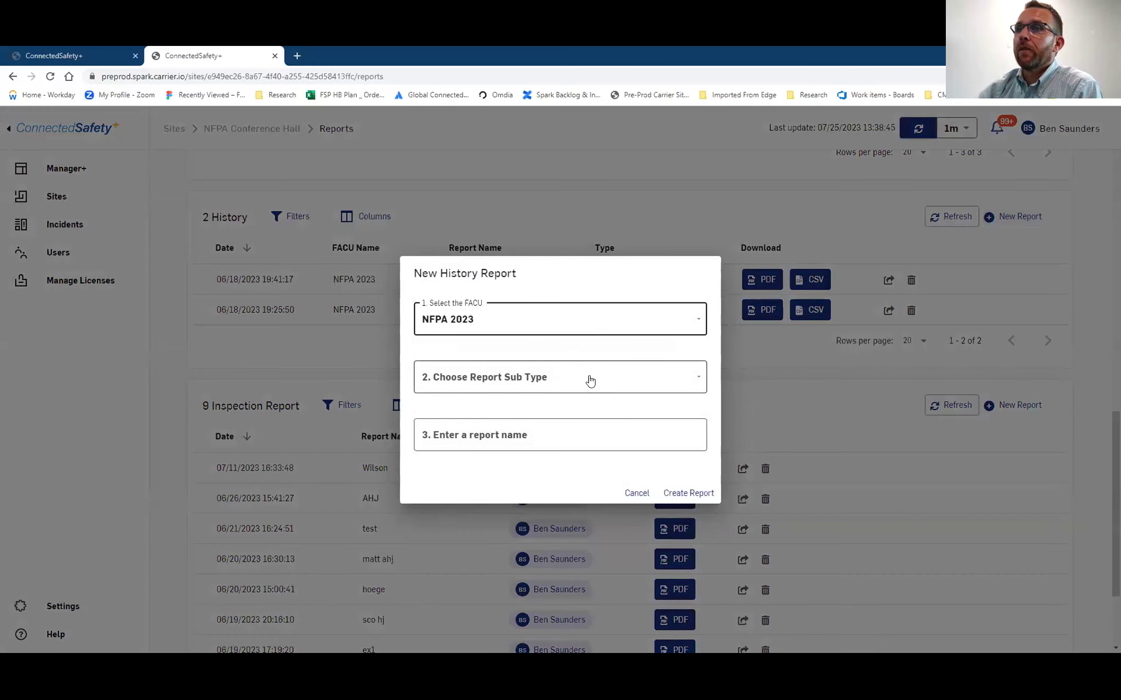
left_click(592, 381)
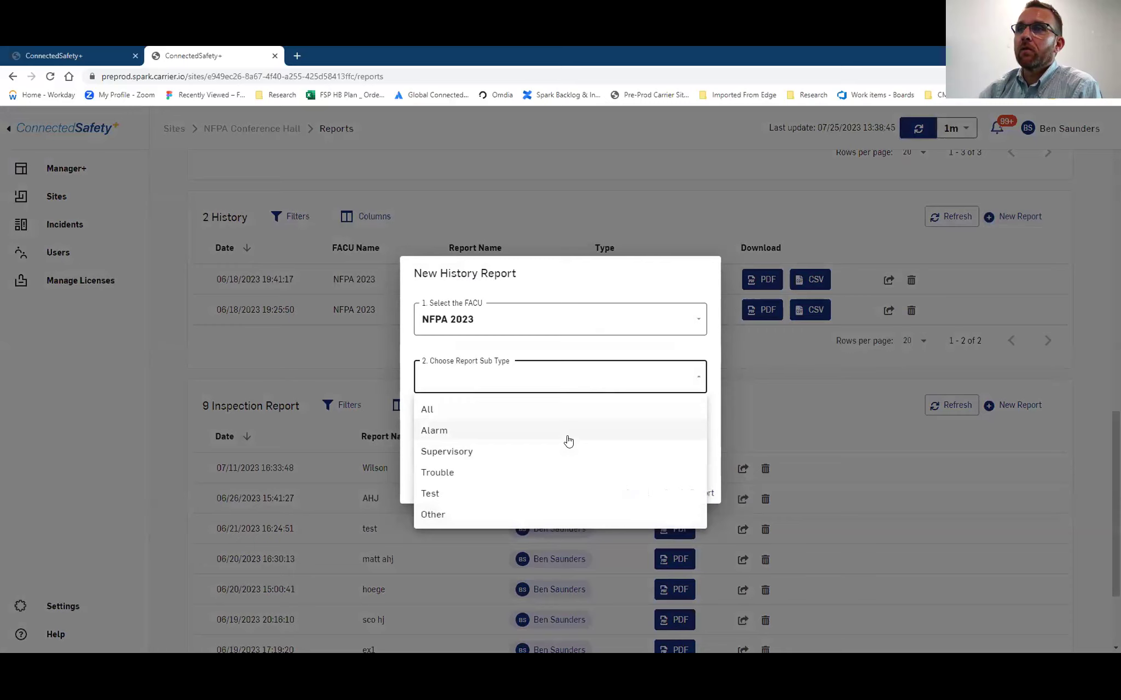
left_click(563, 451)
left_click(564, 437)
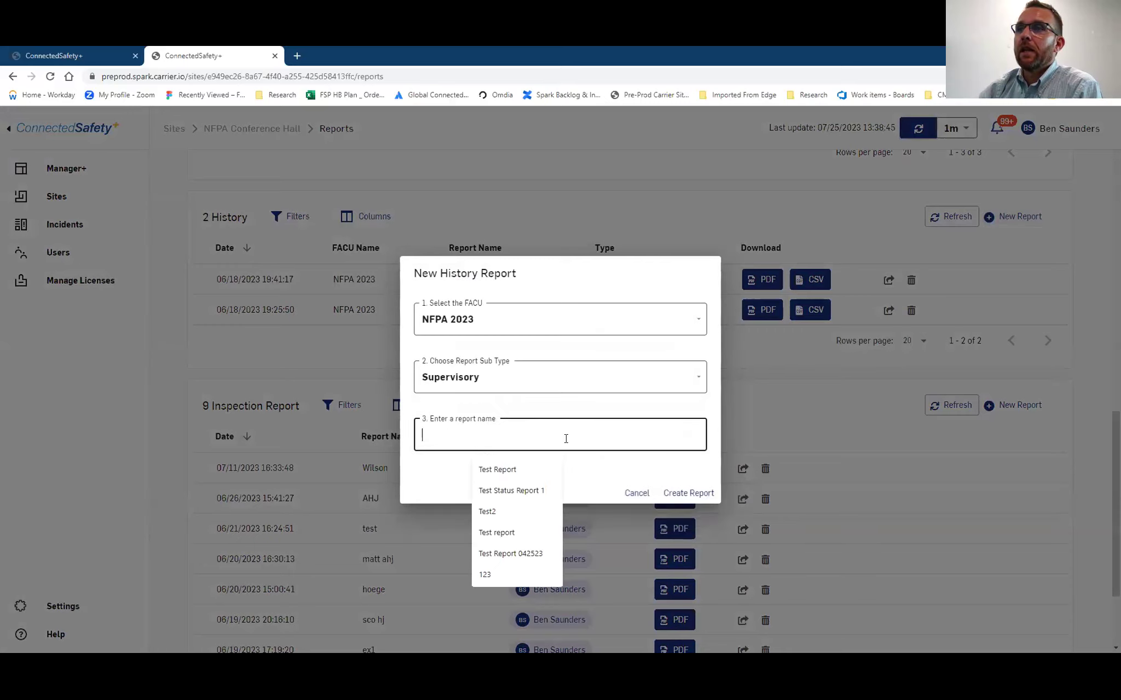
left_click(553, 469)
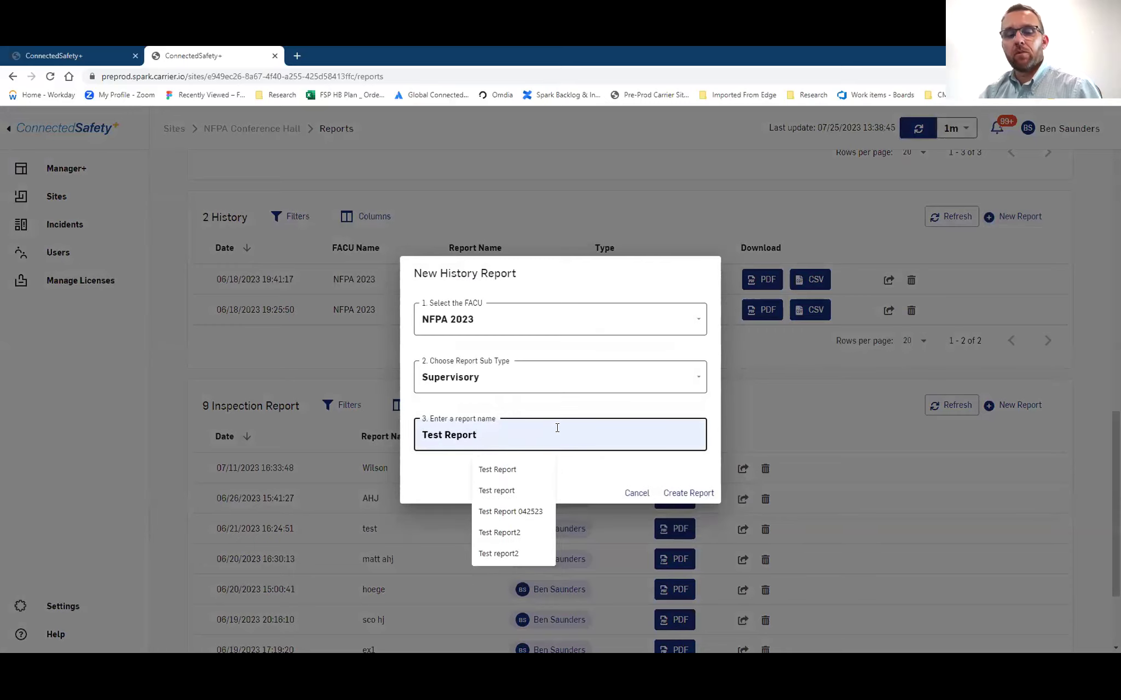
type("2")
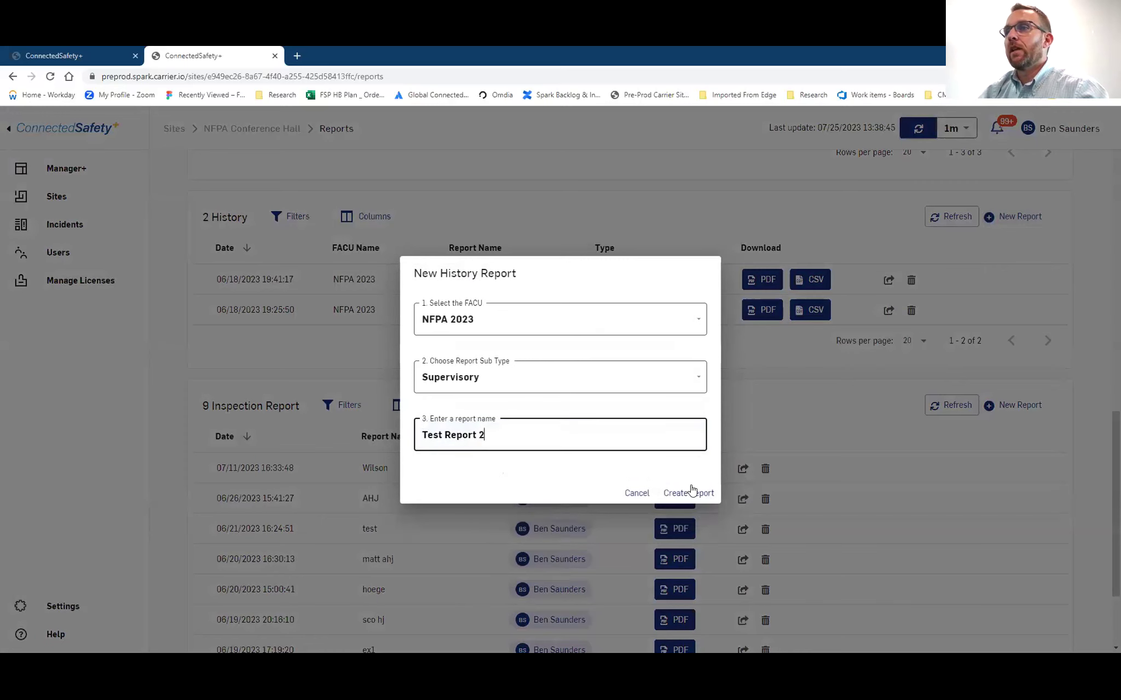
left_click(688, 493)
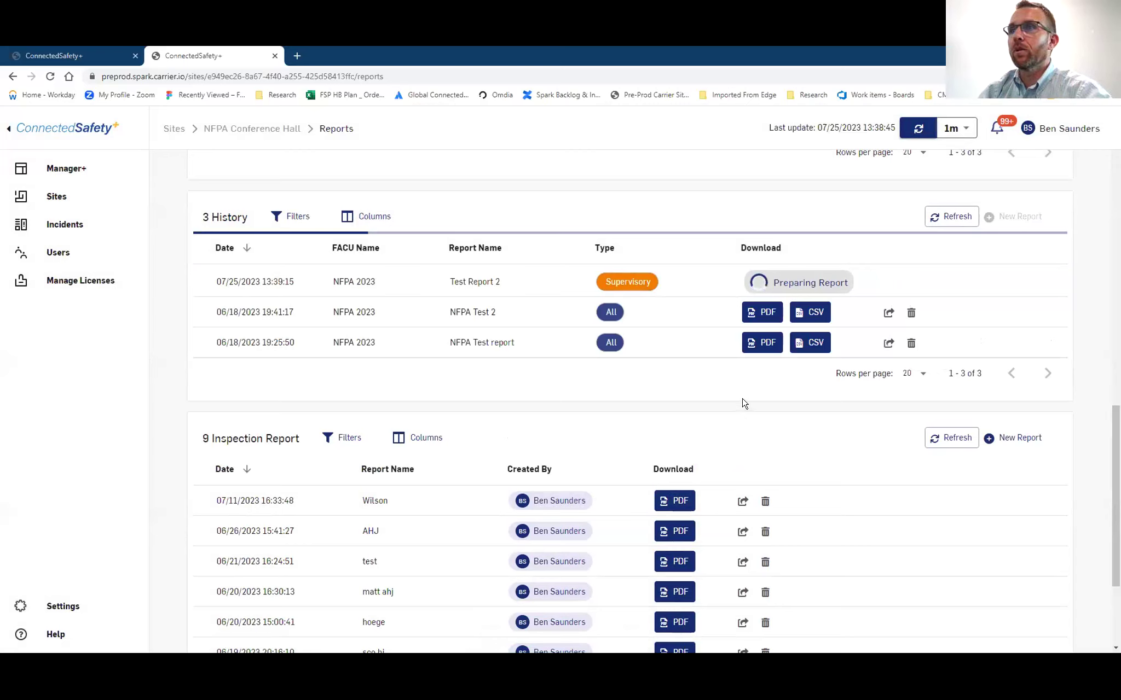
Preview and close the NFPA Test 2 report PDF, then show the auto-refresh interval choices
left_click(766, 314)
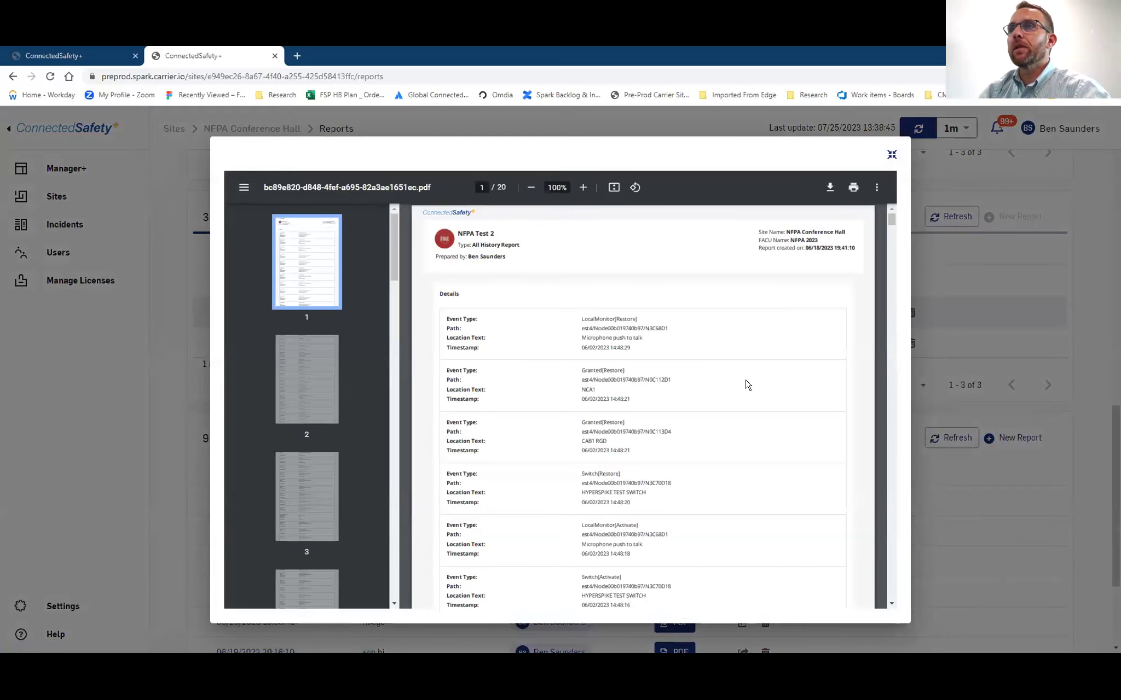
scroll(747, 384, "down", 10)
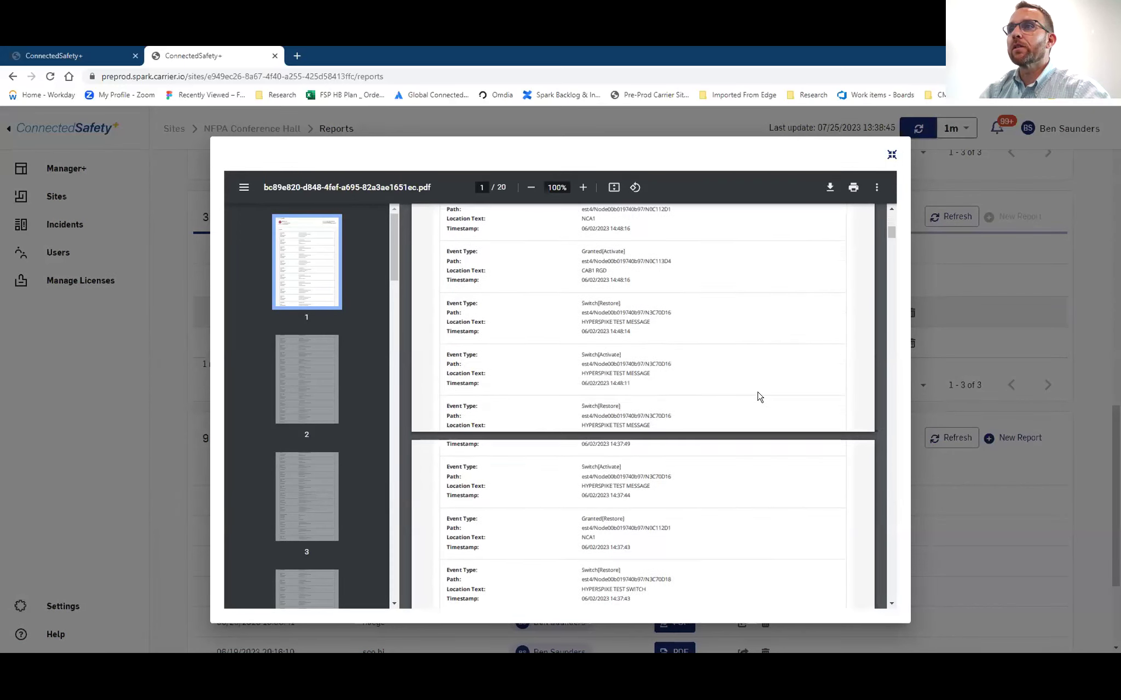
scroll(759, 396, "down", 12)
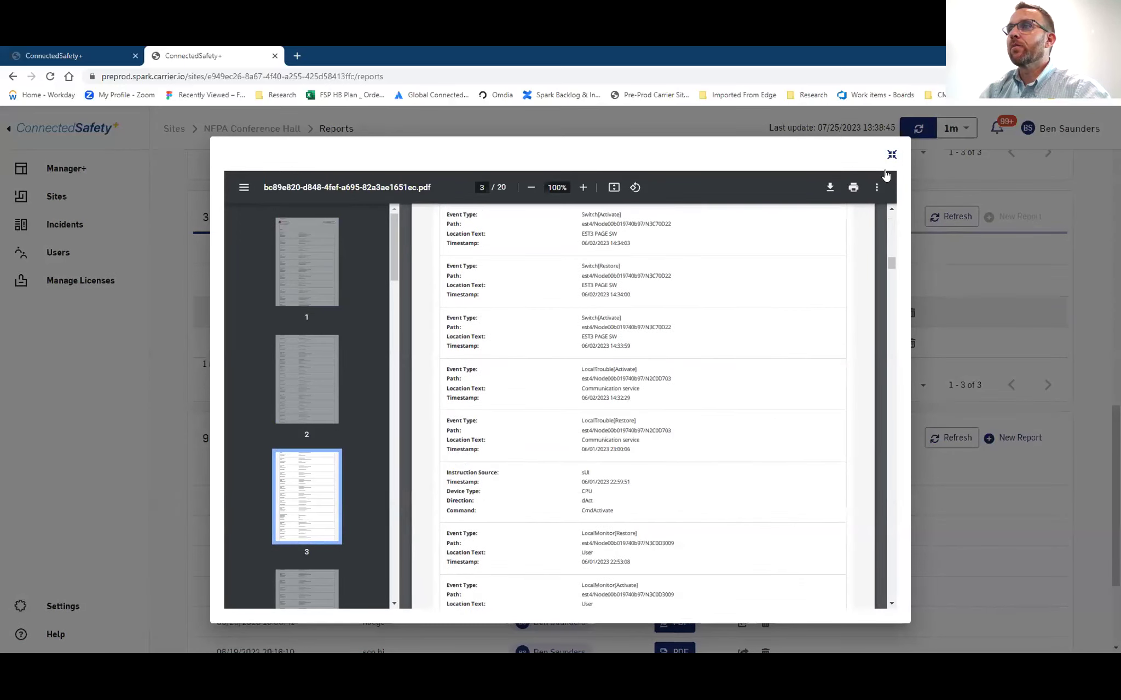
left_click(891, 154)
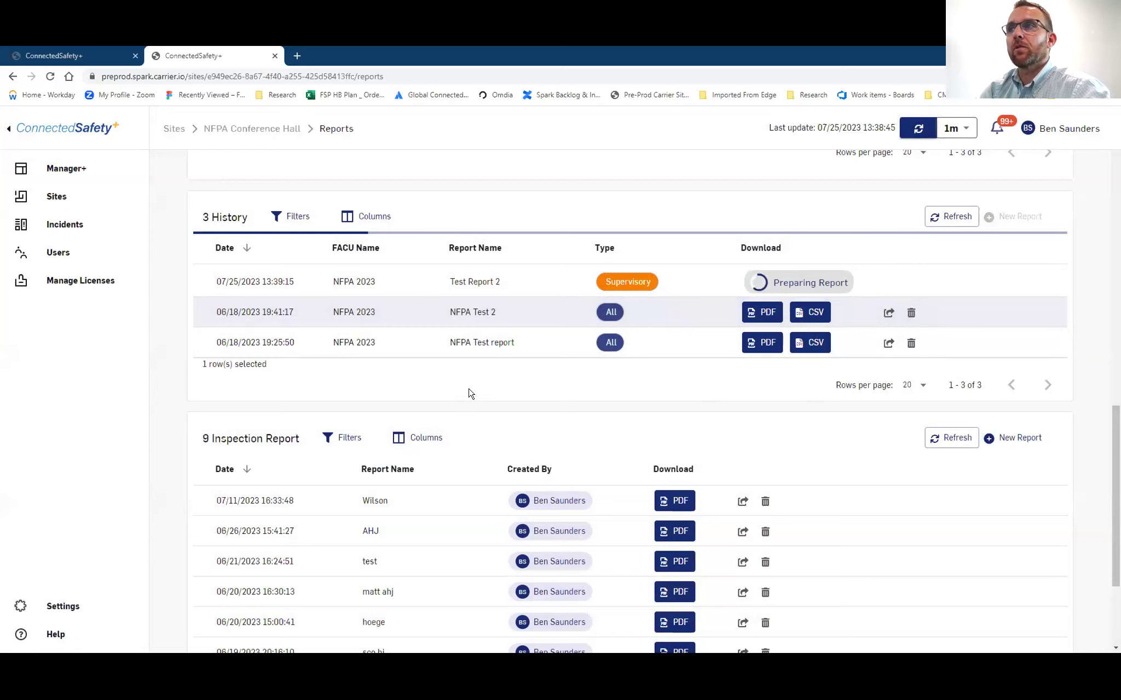
scroll(471, 329, "down", 3)
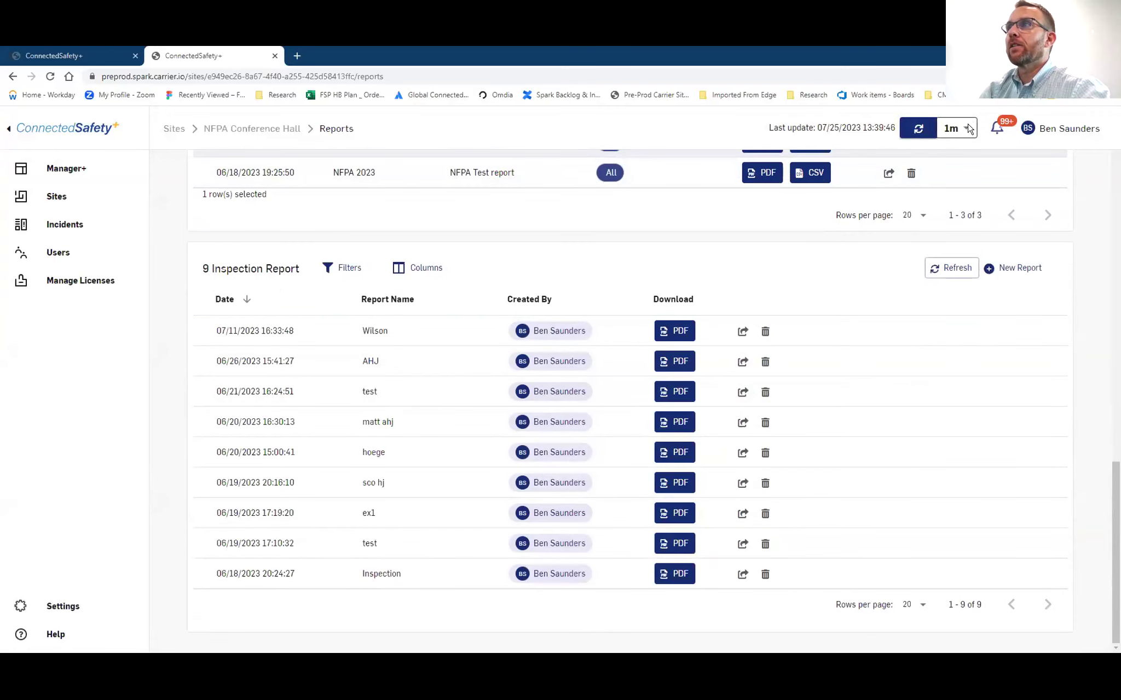
left_click(963, 128)
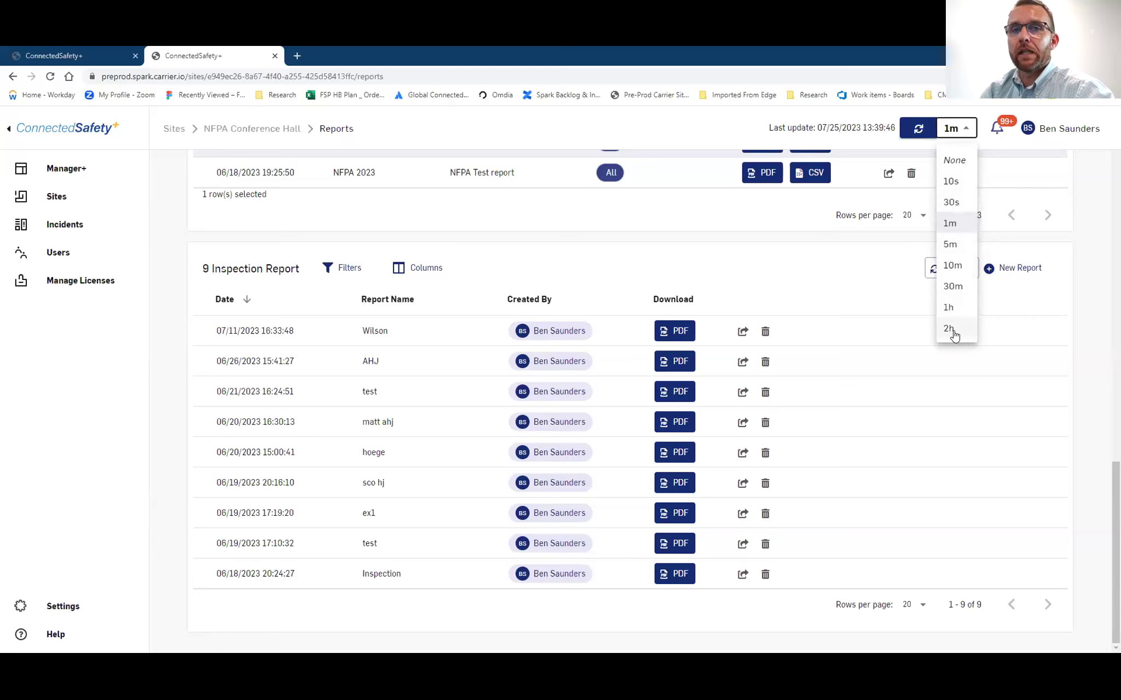
Set the portal's auto-refresh interval to 2h
left_click(953, 331)
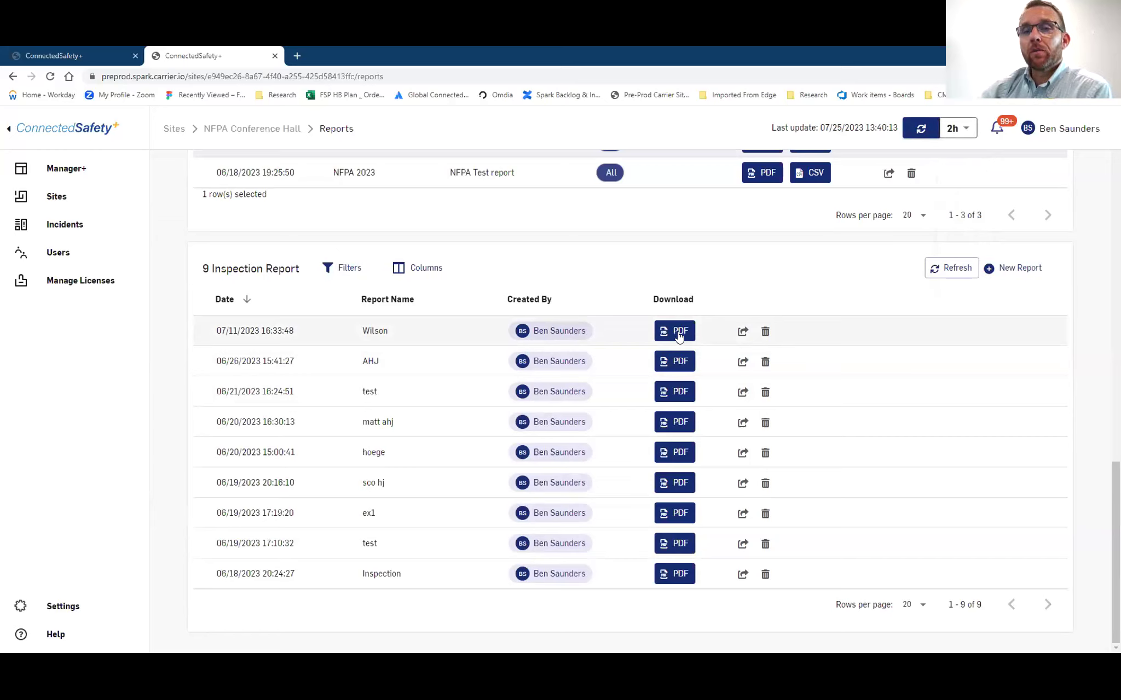
Preview the Wilson inspection report PDF, scrolling through its pages
left_click(678, 334)
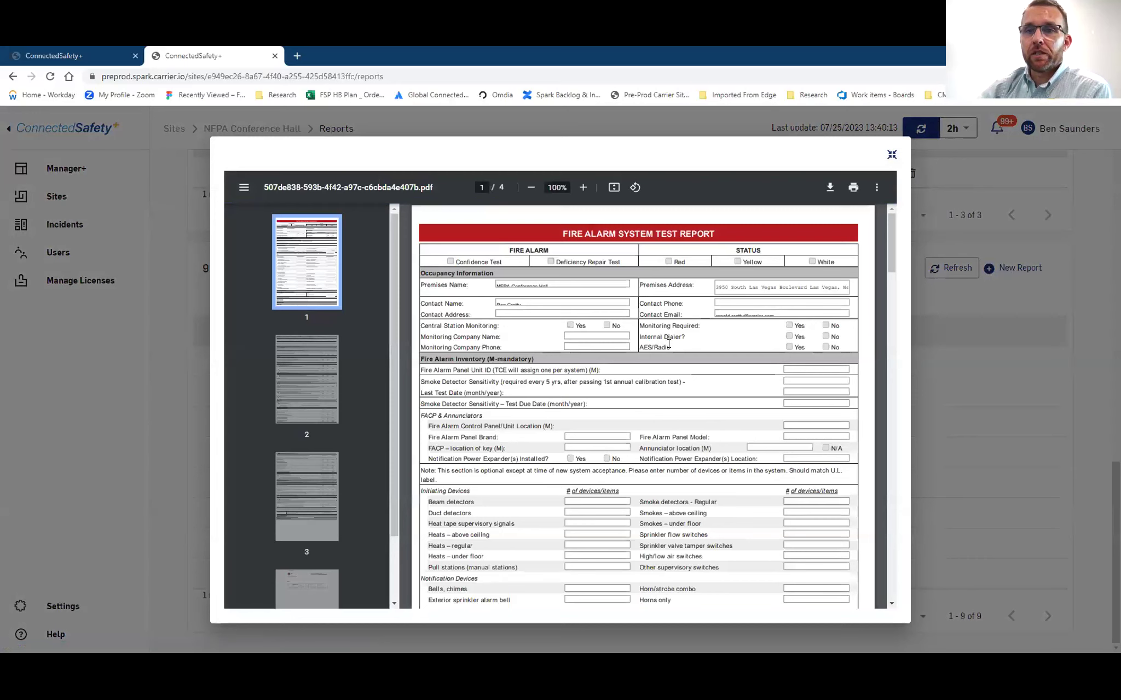
scroll(669, 343, "down", 1)
scroll(669, 343, "up", 1)
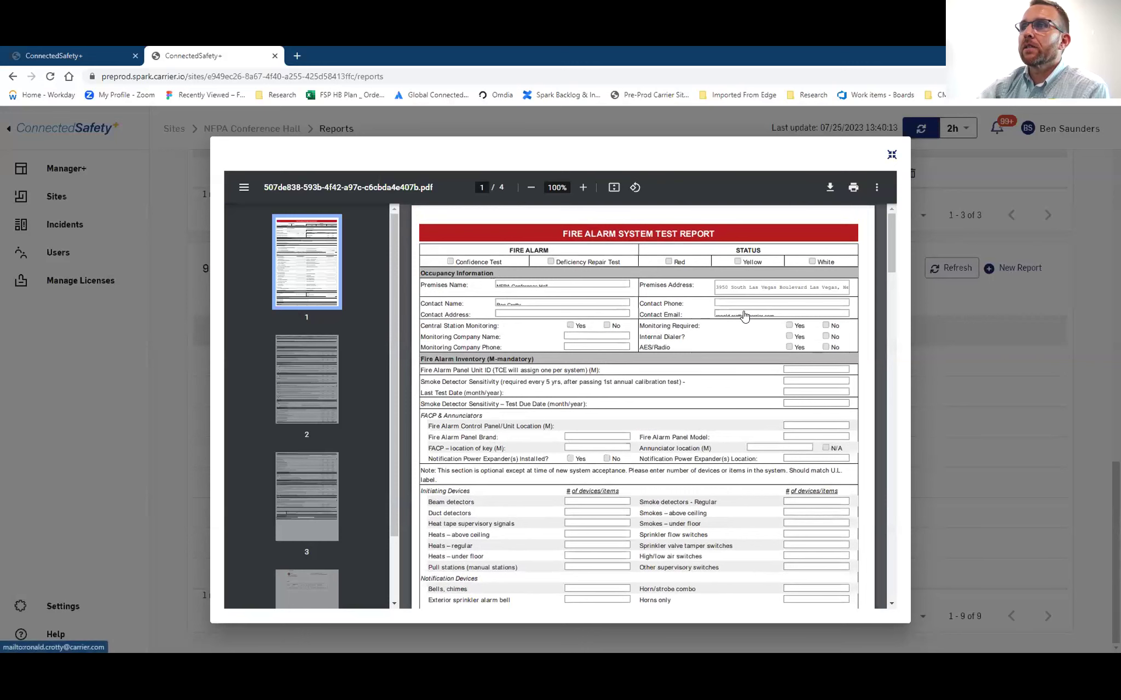
scroll(540, 304, "down", 1)
scroll(541, 304, "down", 1)
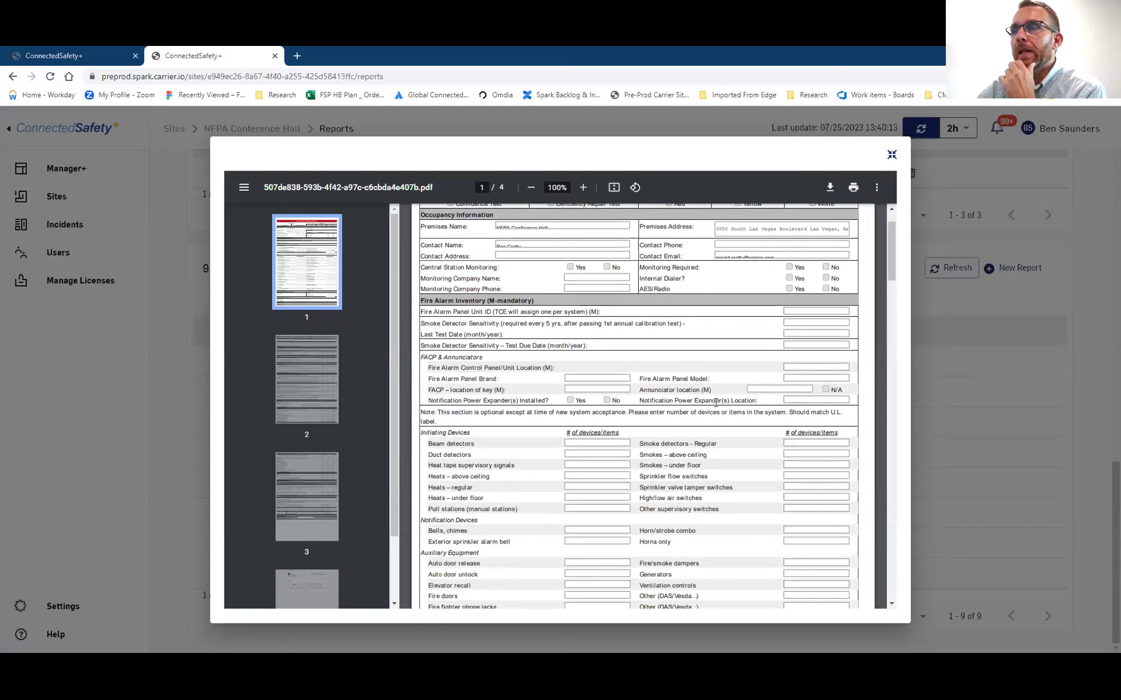
scroll(611, 355, "down", 2)
scroll(611, 355, "down", 15)
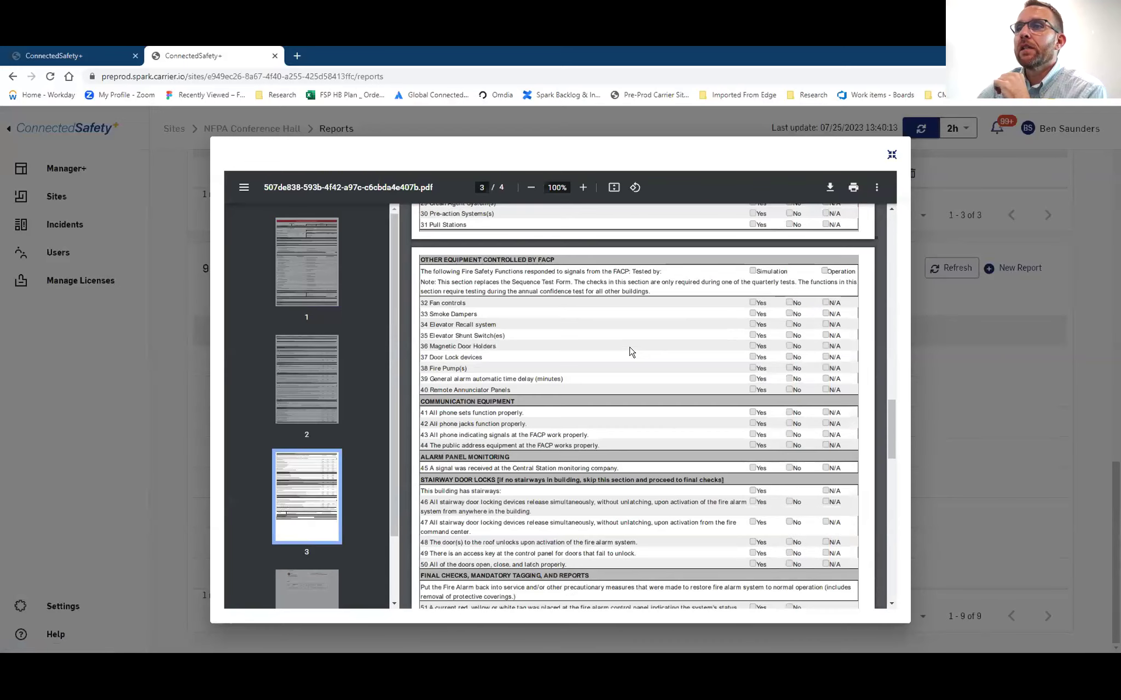
scroll(631, 349, "down", 5)
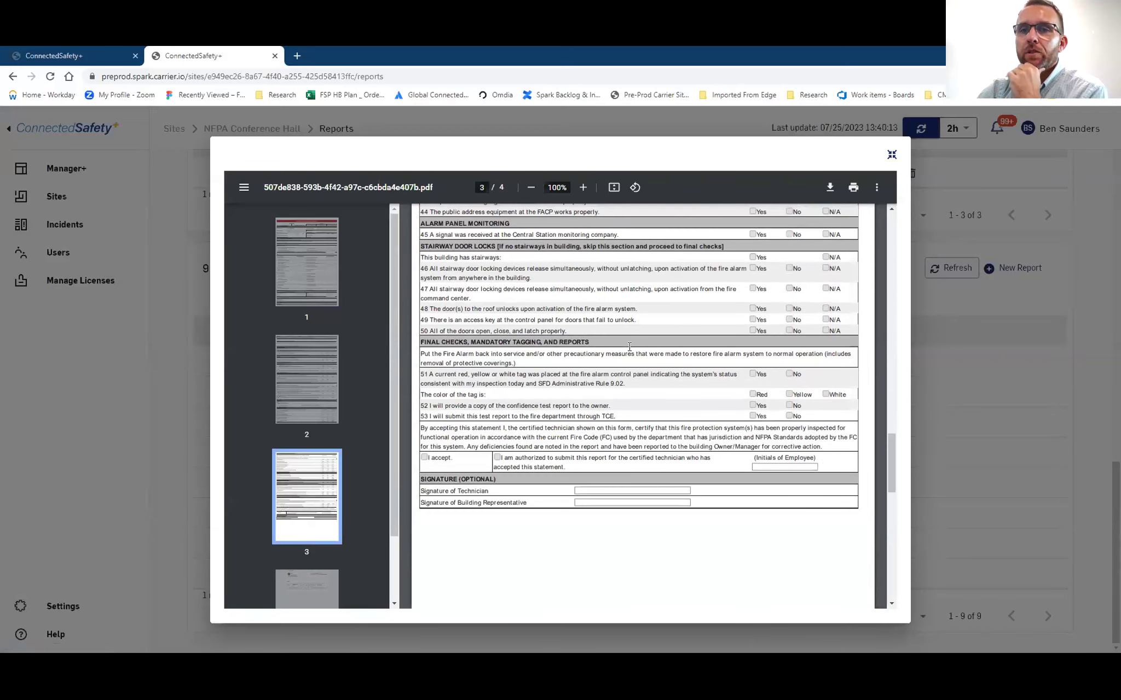
scroll(630, 346, "up", 3)
Close the preview and start a new inspection report without a branded cover page
left_click(891, 155)
left_click(1009, 268)
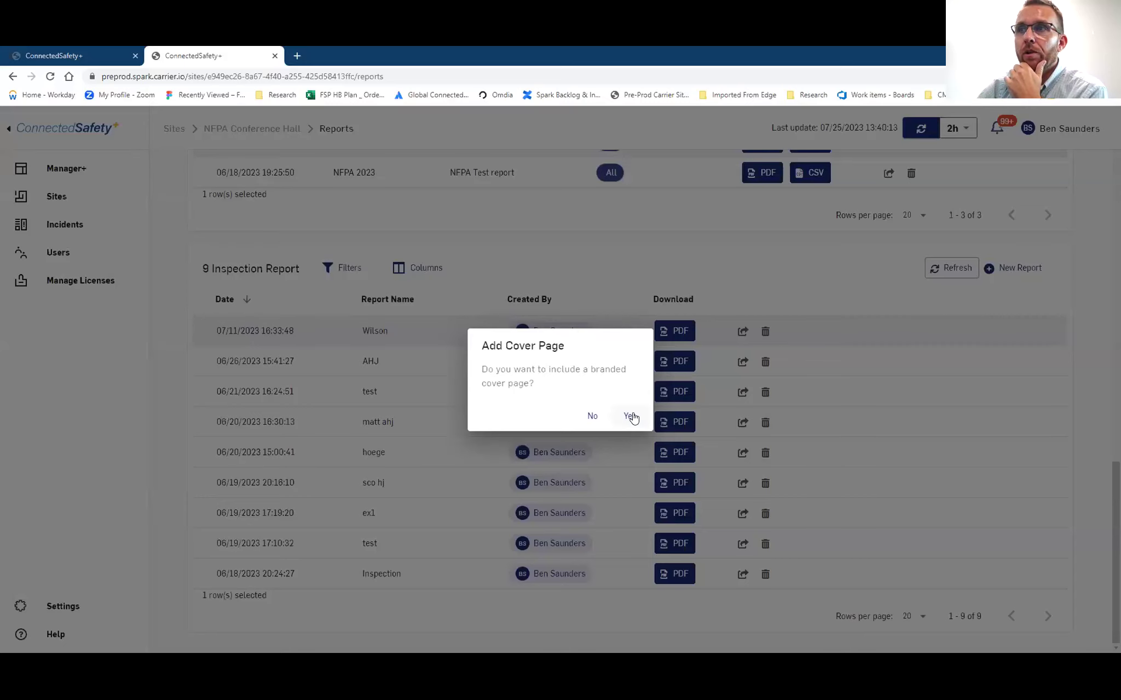
left_click(592, 415)
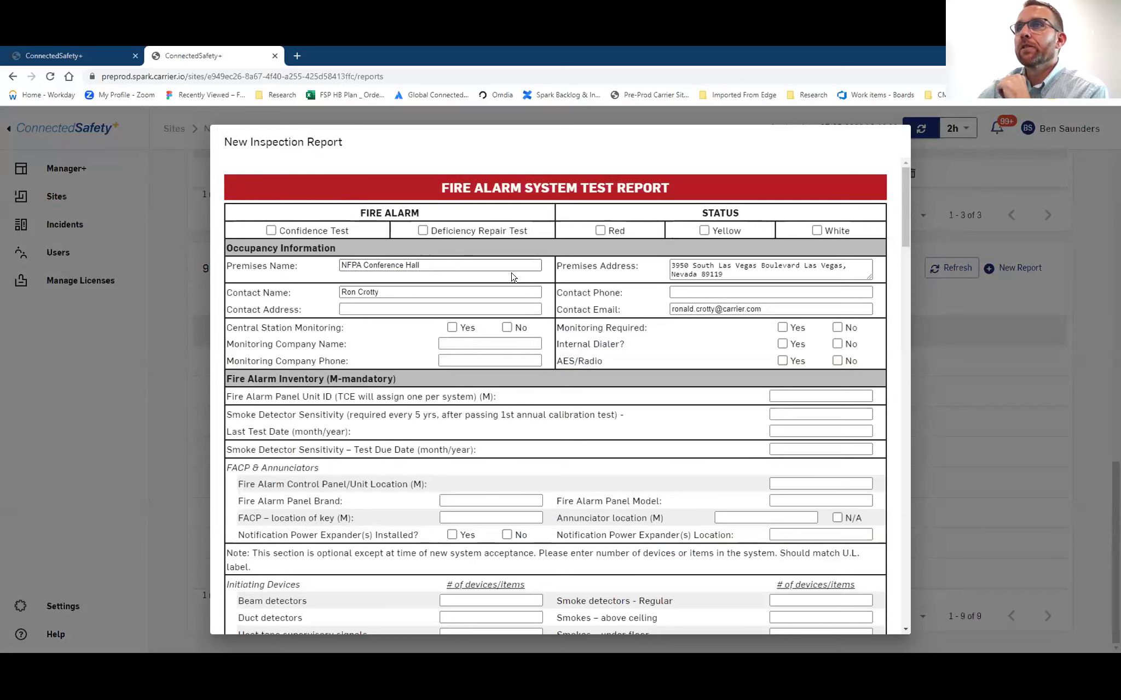
Review the prefilled Fire Alarm System Test Report form and continue to the report details
scroll(631, 385, "down", 3)
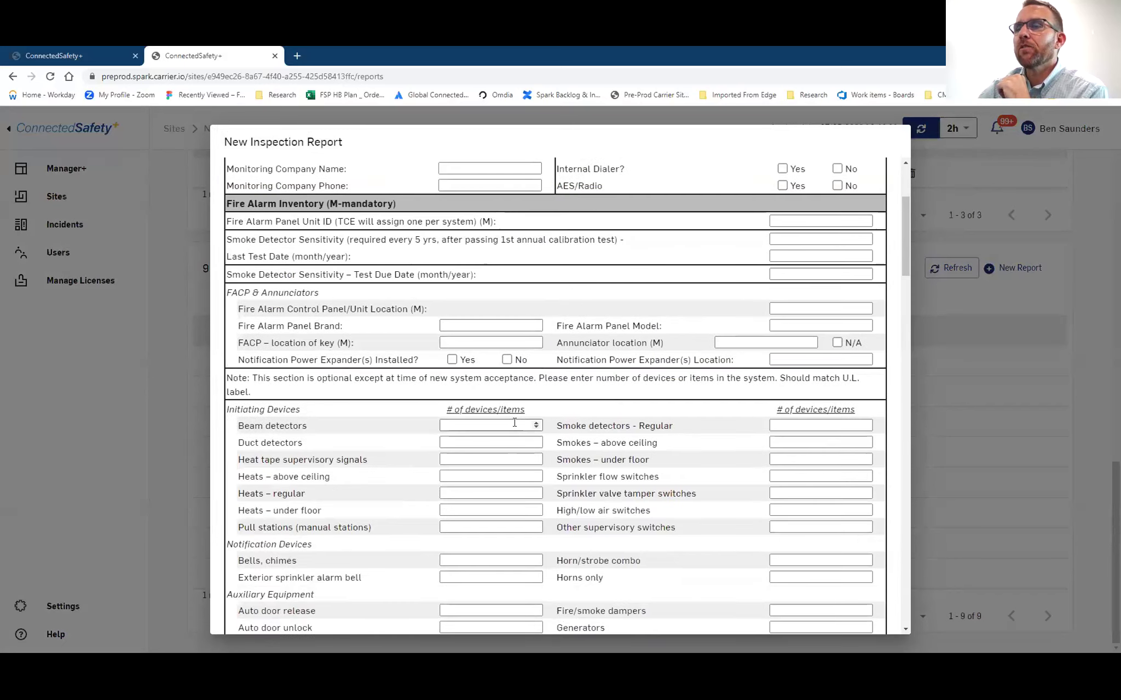
scroll(716, 450, "down", 15)
scroll(717, 450, "down", 20)
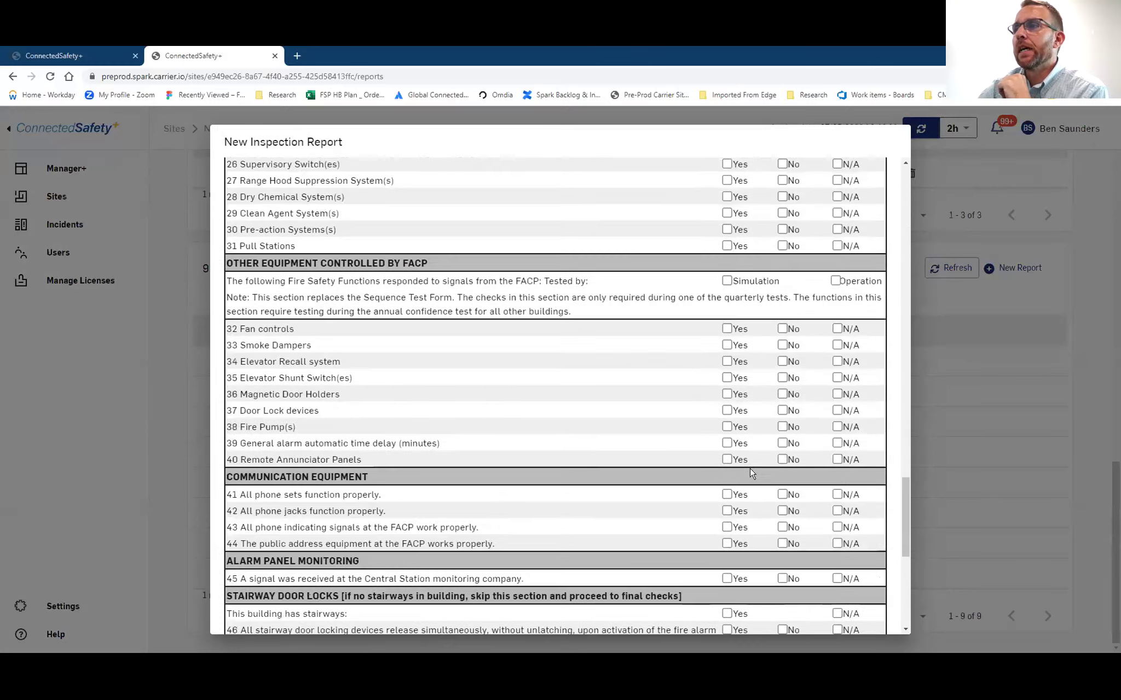
left_click(884, 623)
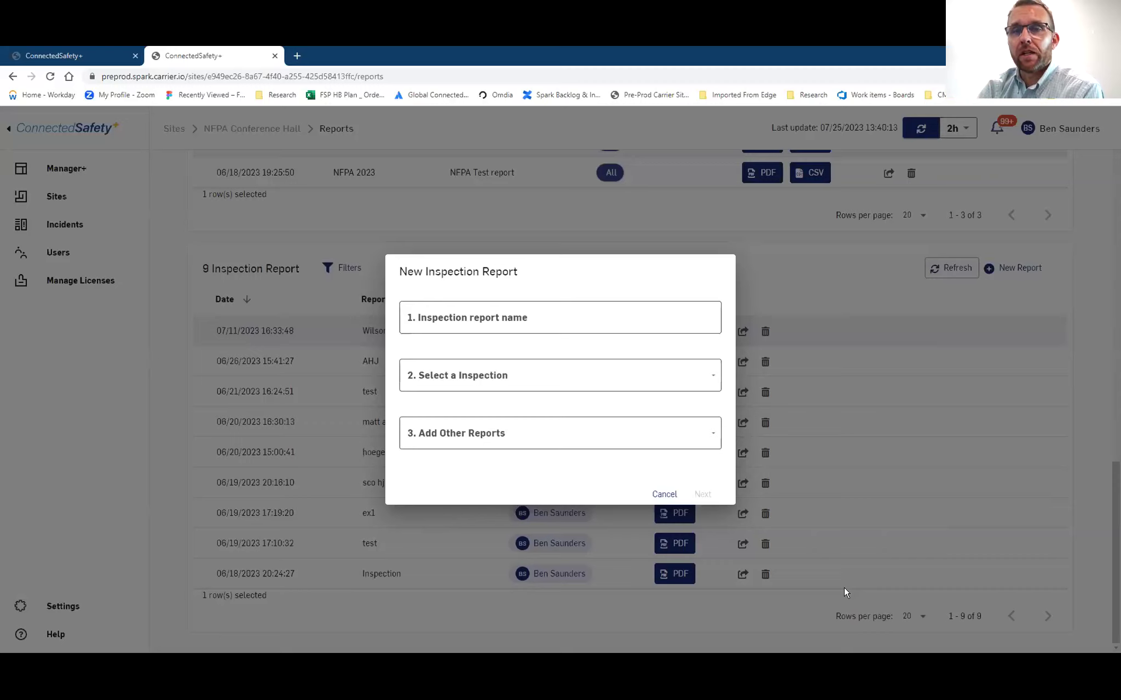
Name the inspection report 'Test Report 2' and base it on inspection test1
left_click(662, 330)
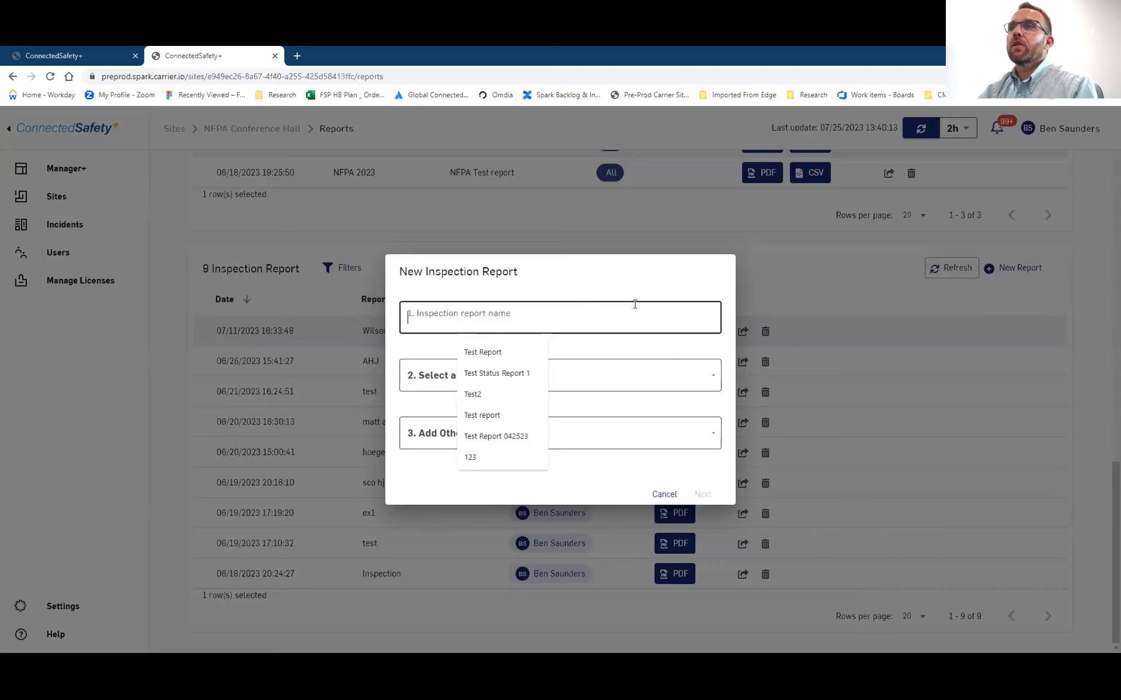
type("Test ")
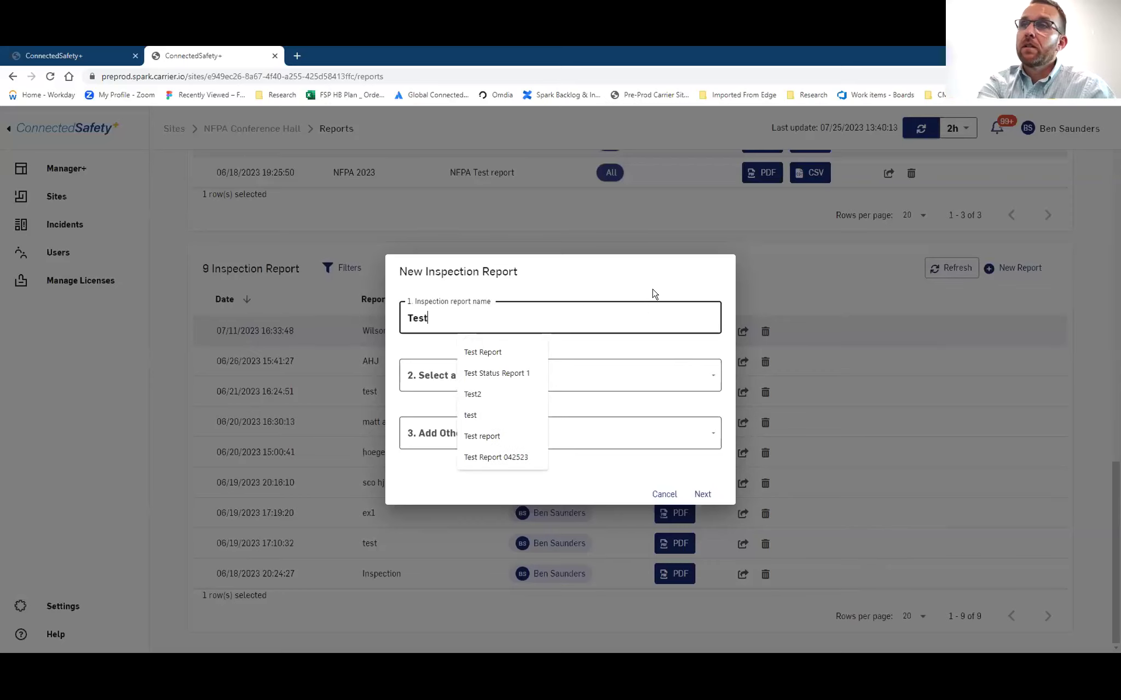
type("Report")
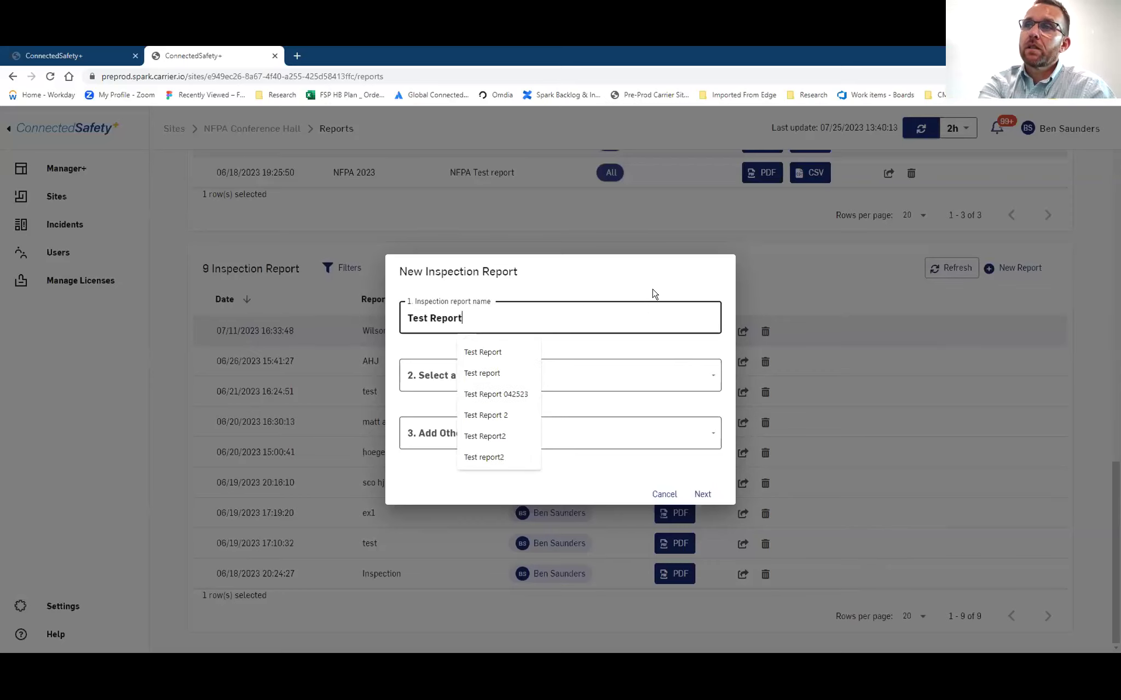
type(" 2")
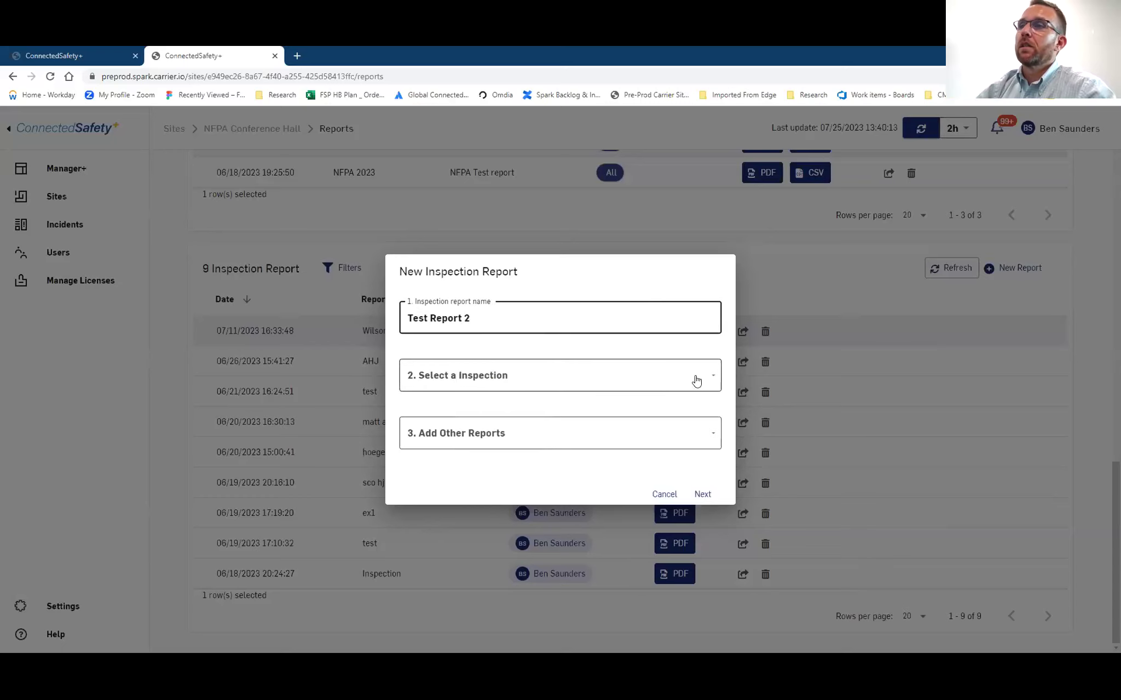
left_click(665, 389)
left_click(564, 359)
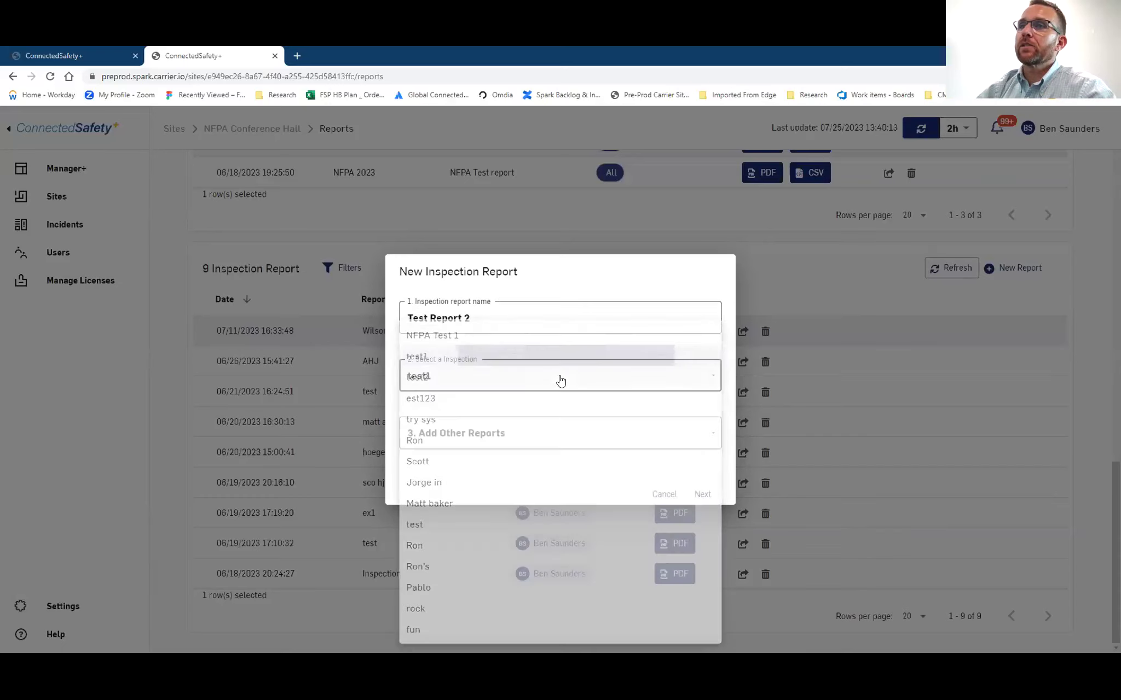
Include Panel Status report Status Report 061823 and continue without attachments
left_click(528, 438)
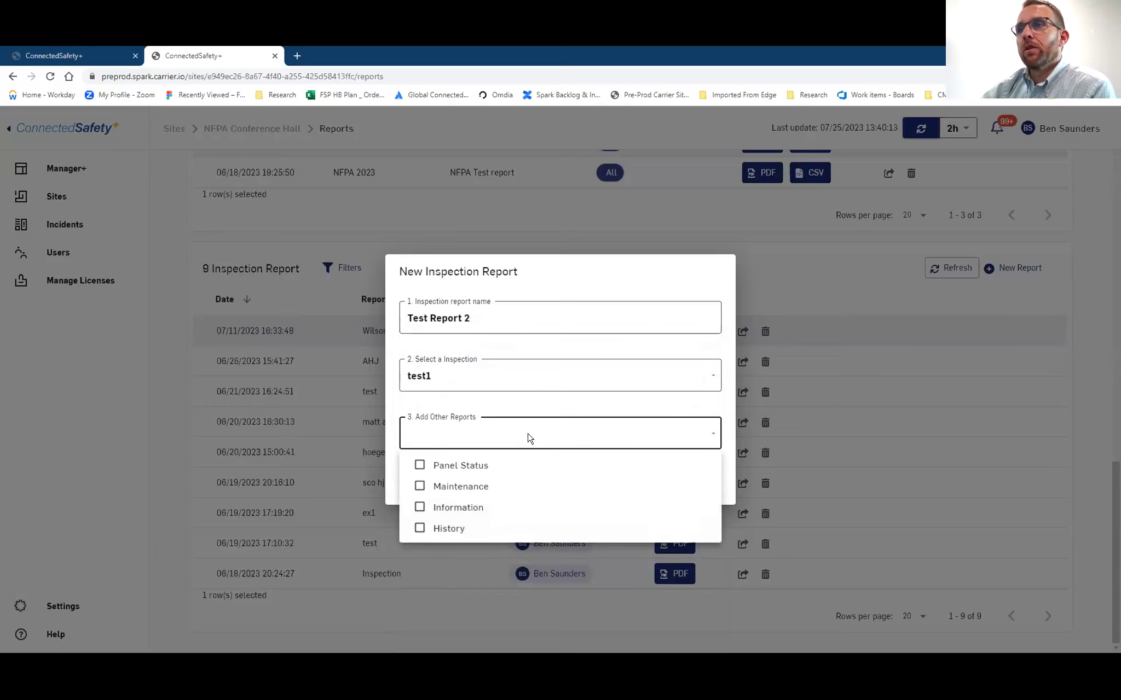
left_click(435, 470)
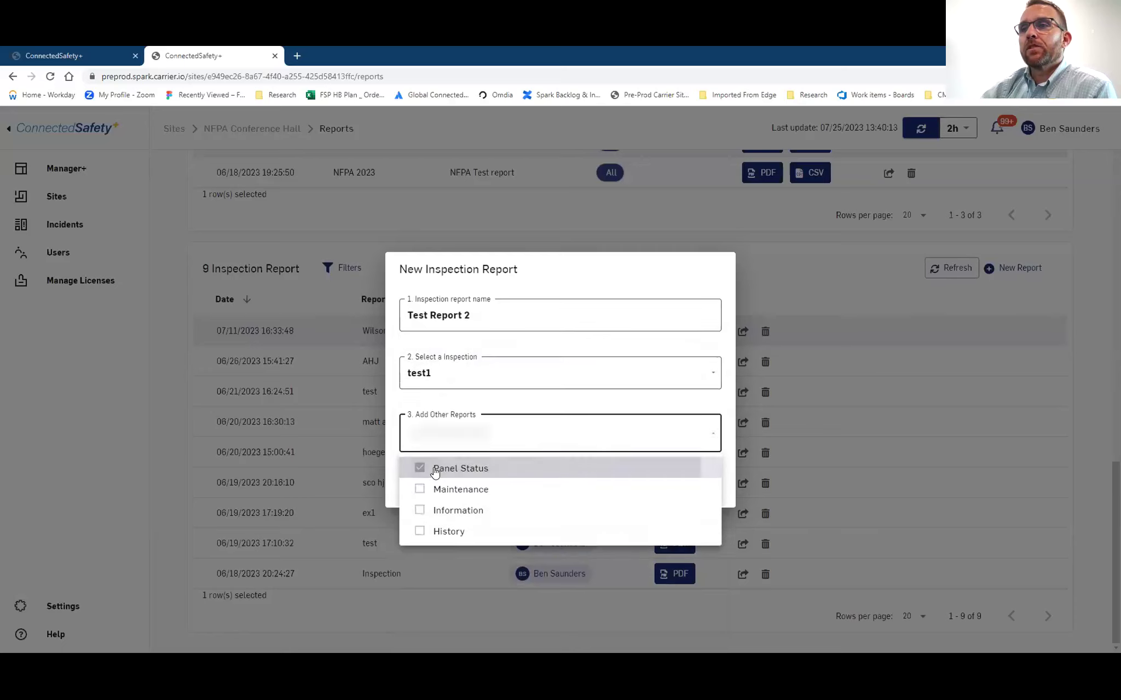
left_click(549, 380)
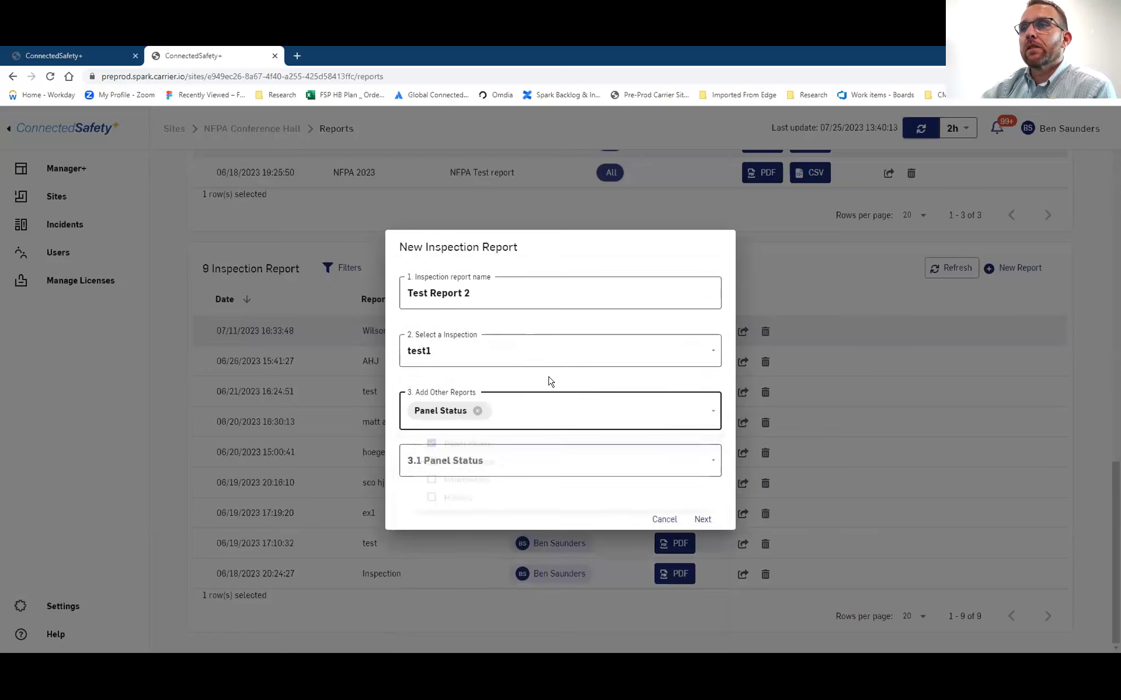
left_click(562, 461)
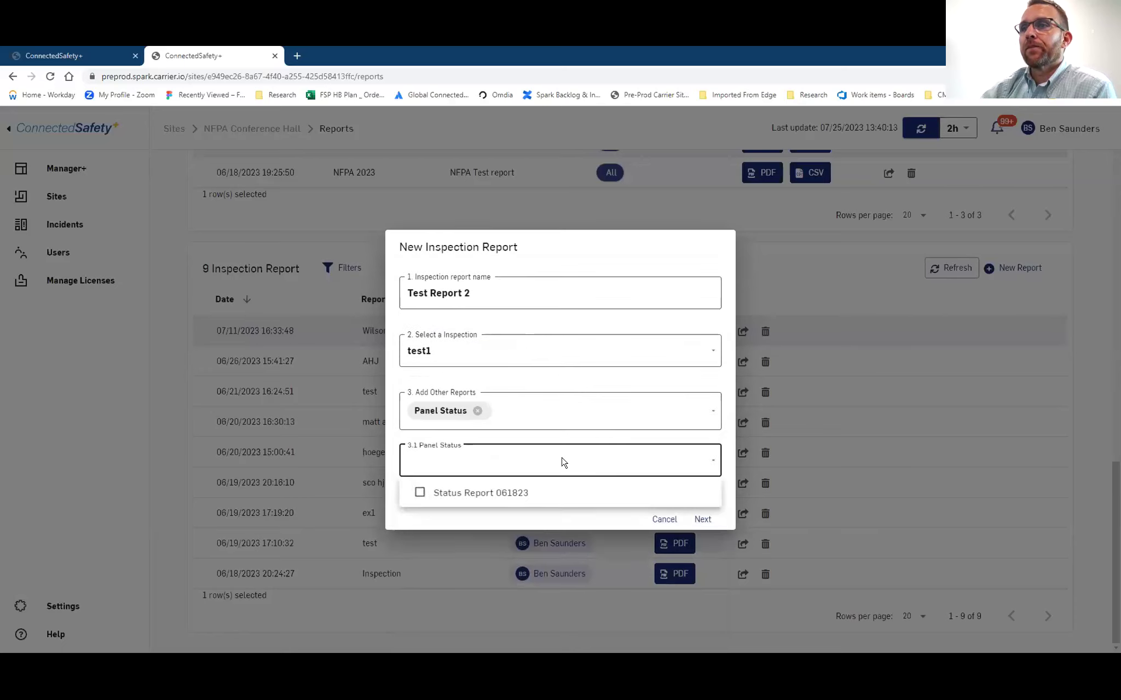
left_click(511, 500)
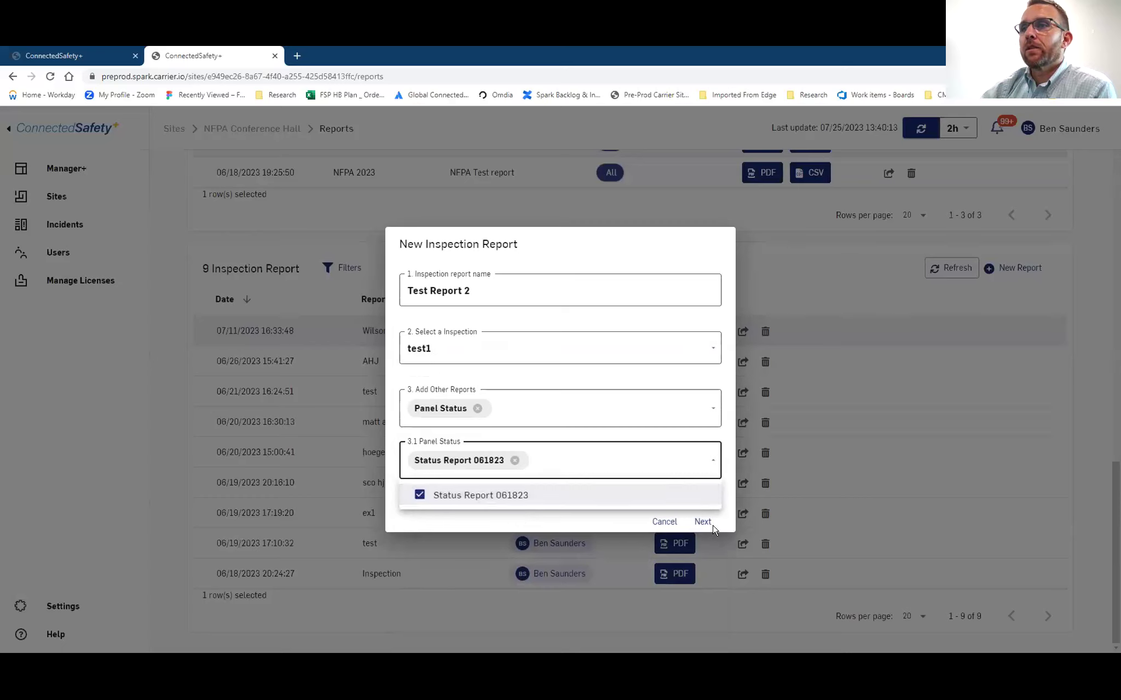
left_click(557, 520)
left_click(701, 522)
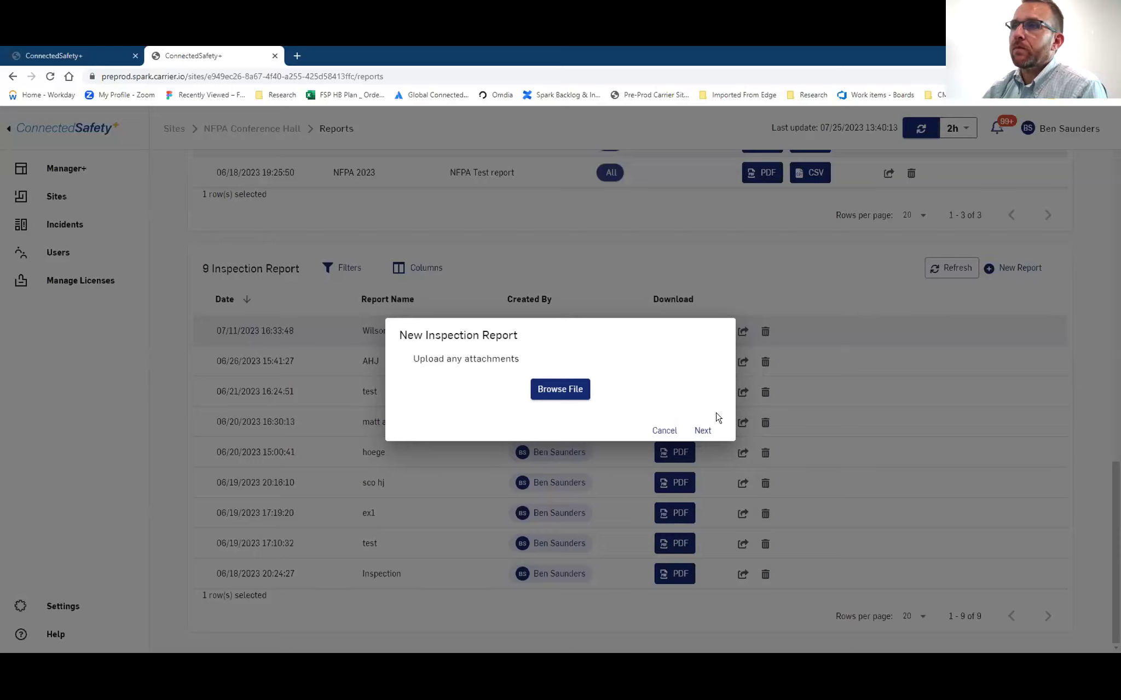
left_click(702, 431)
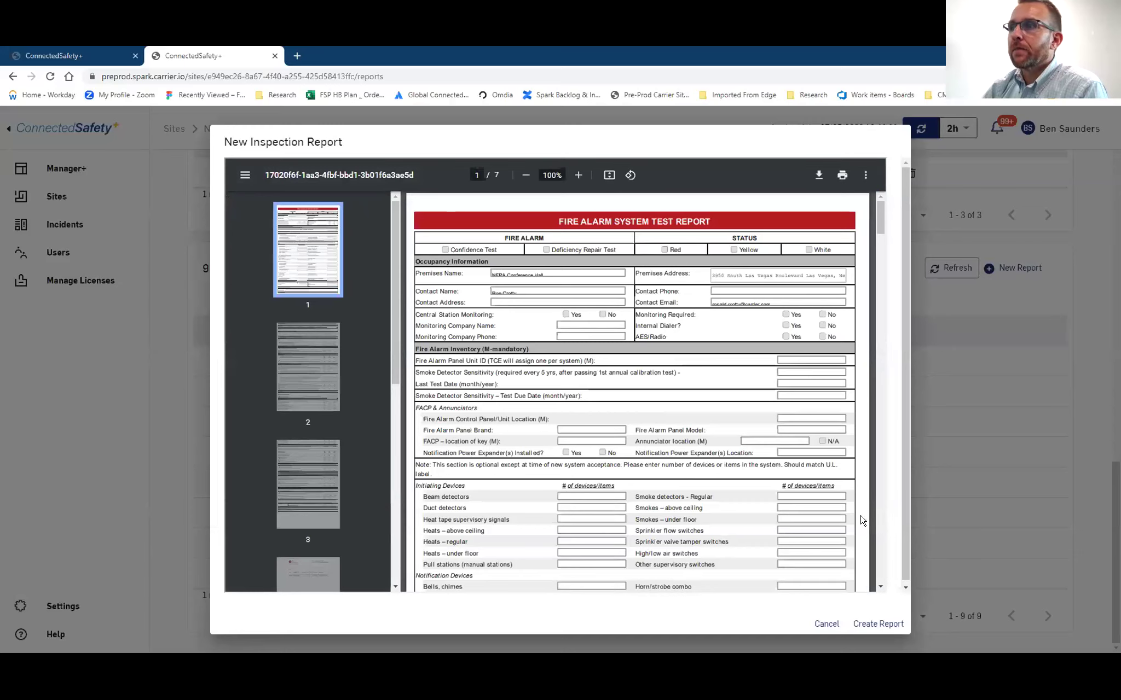
Create the Test Report 2 inspection report, then open Settings' notification preferences
left_click(867, 624)
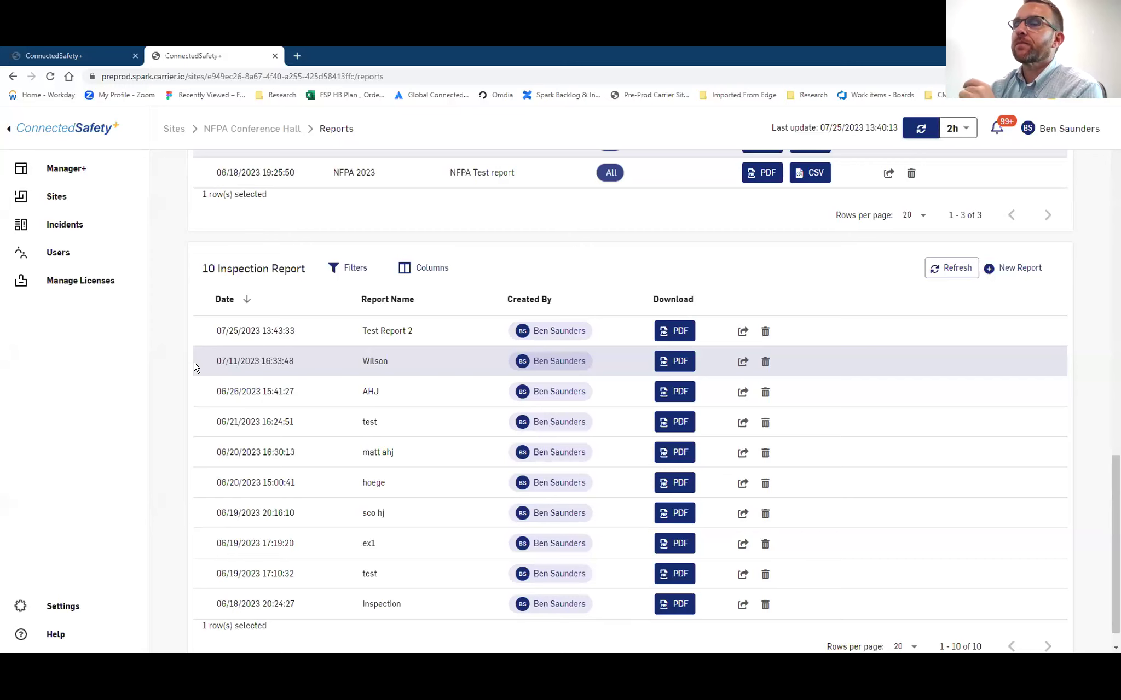
scroll(180, 386, "up", 1)
scroll(167, 437, "up", 2)
scroll(170, 446, "up", 2)
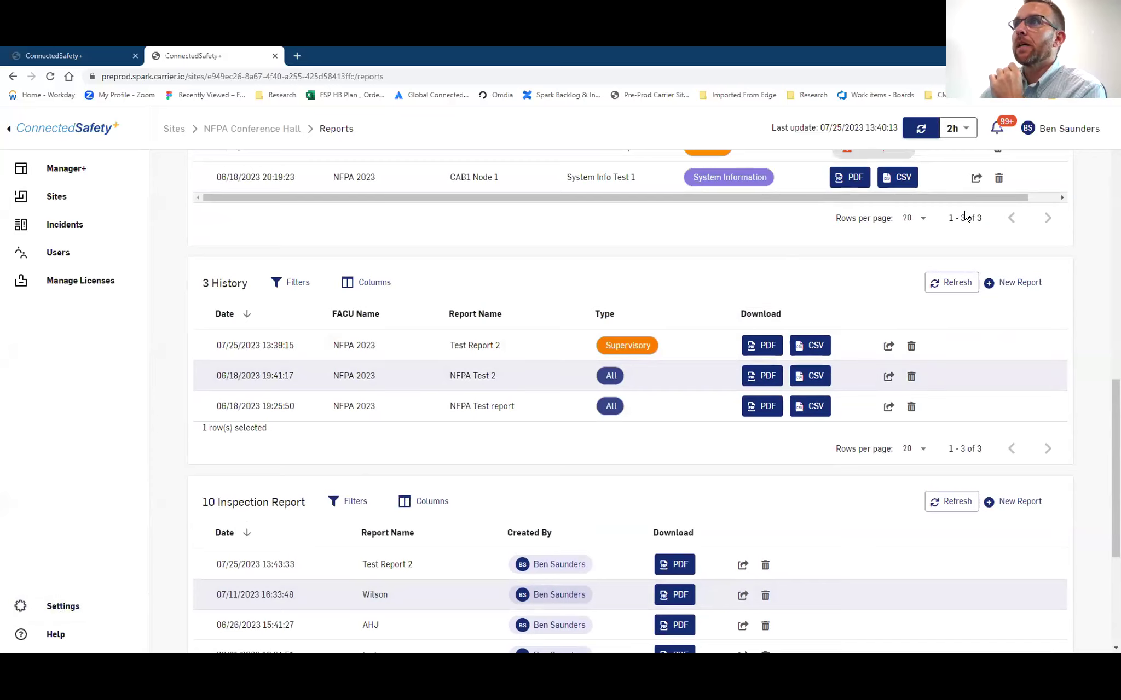
scroll(956, 217, "up", 5)
scroll(979, 224, "up", 10)
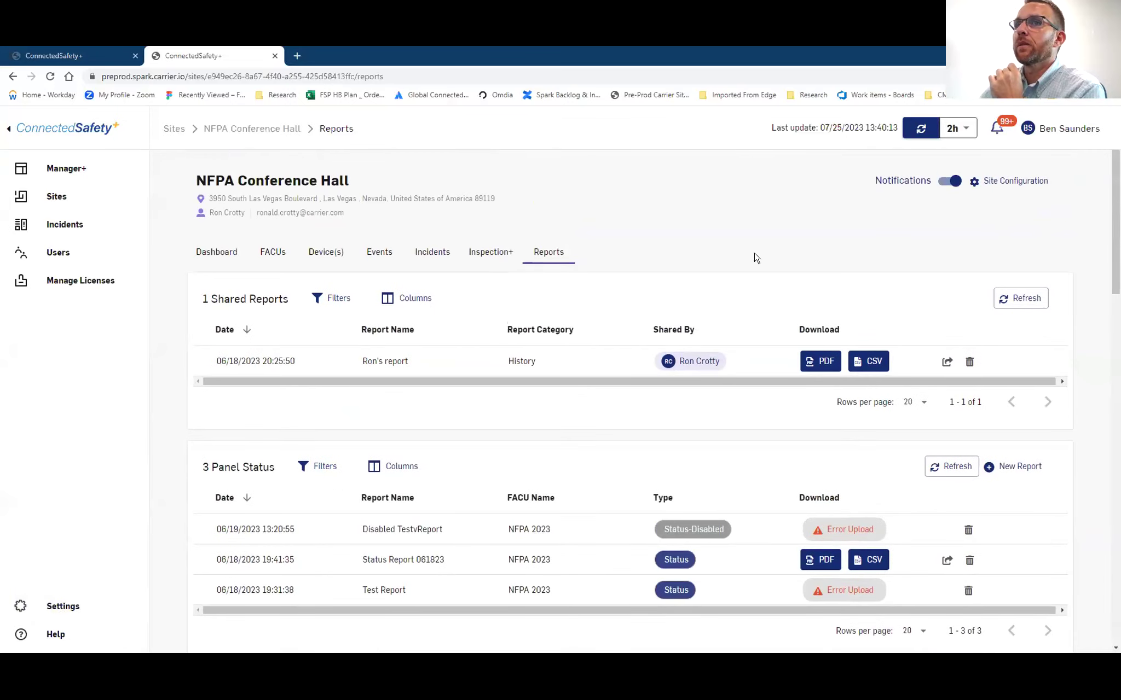
left_click(92, 619)
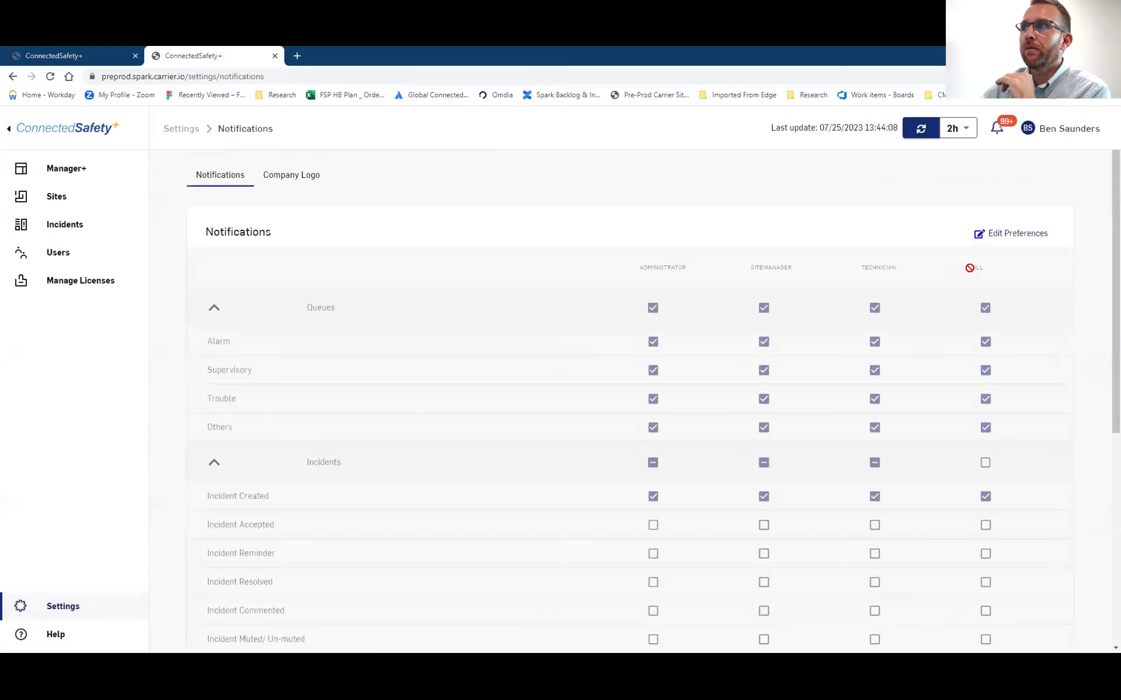
Switch the notification preferences to edit mode and review the role checkboxes, including Queues alerts and Incident Created
left_click(977, 236)
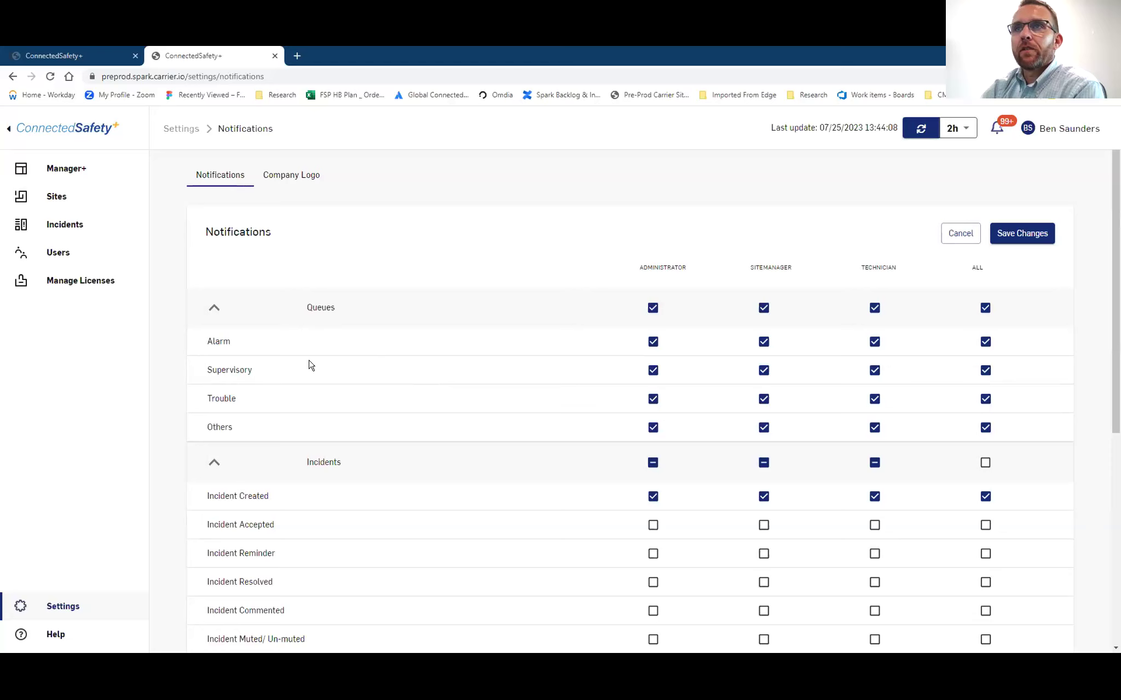
scroll(338, 382, "down", 3)
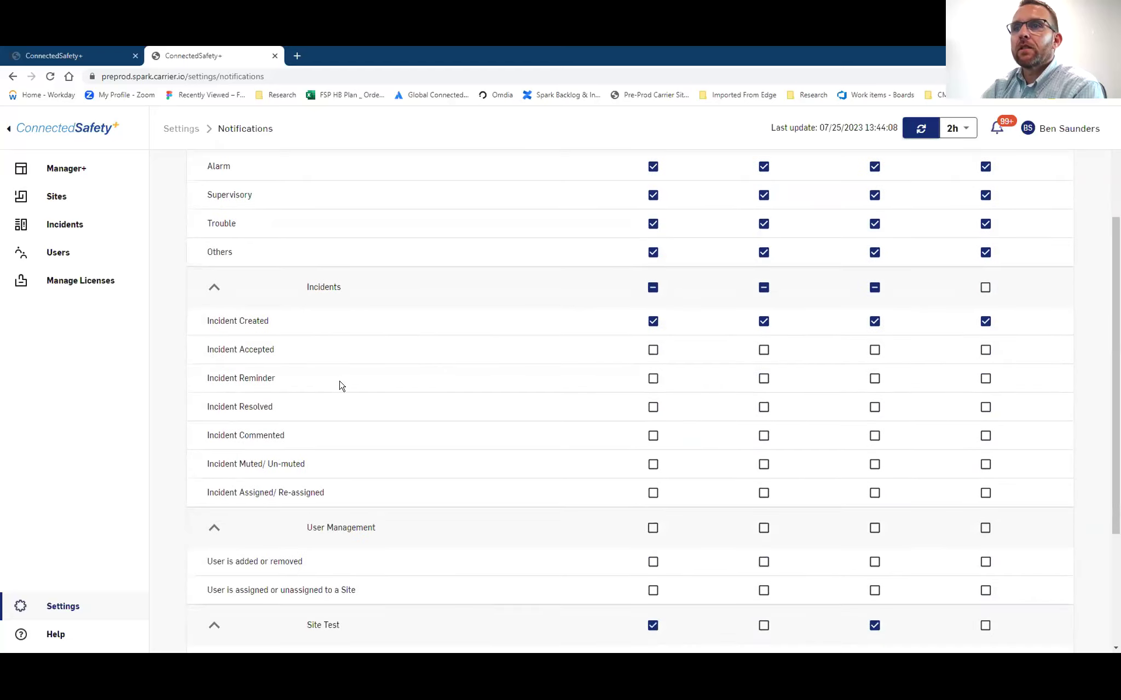
scroll(339, 386, "down", 3)
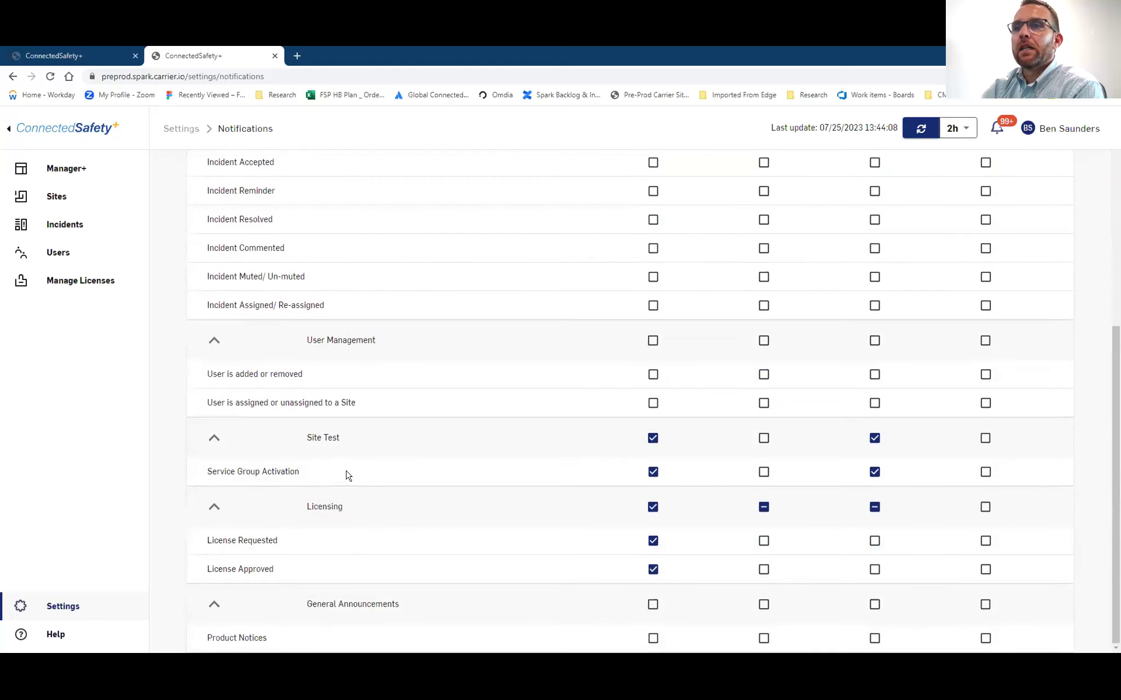
scroll(441, 451, "up", 6)
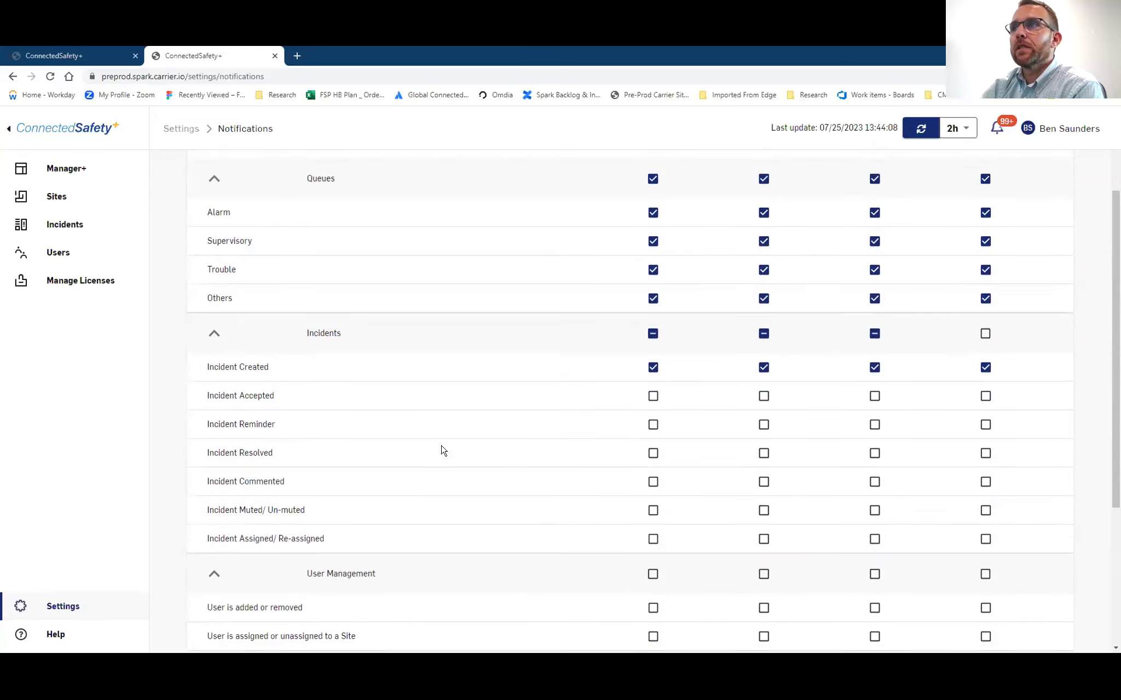